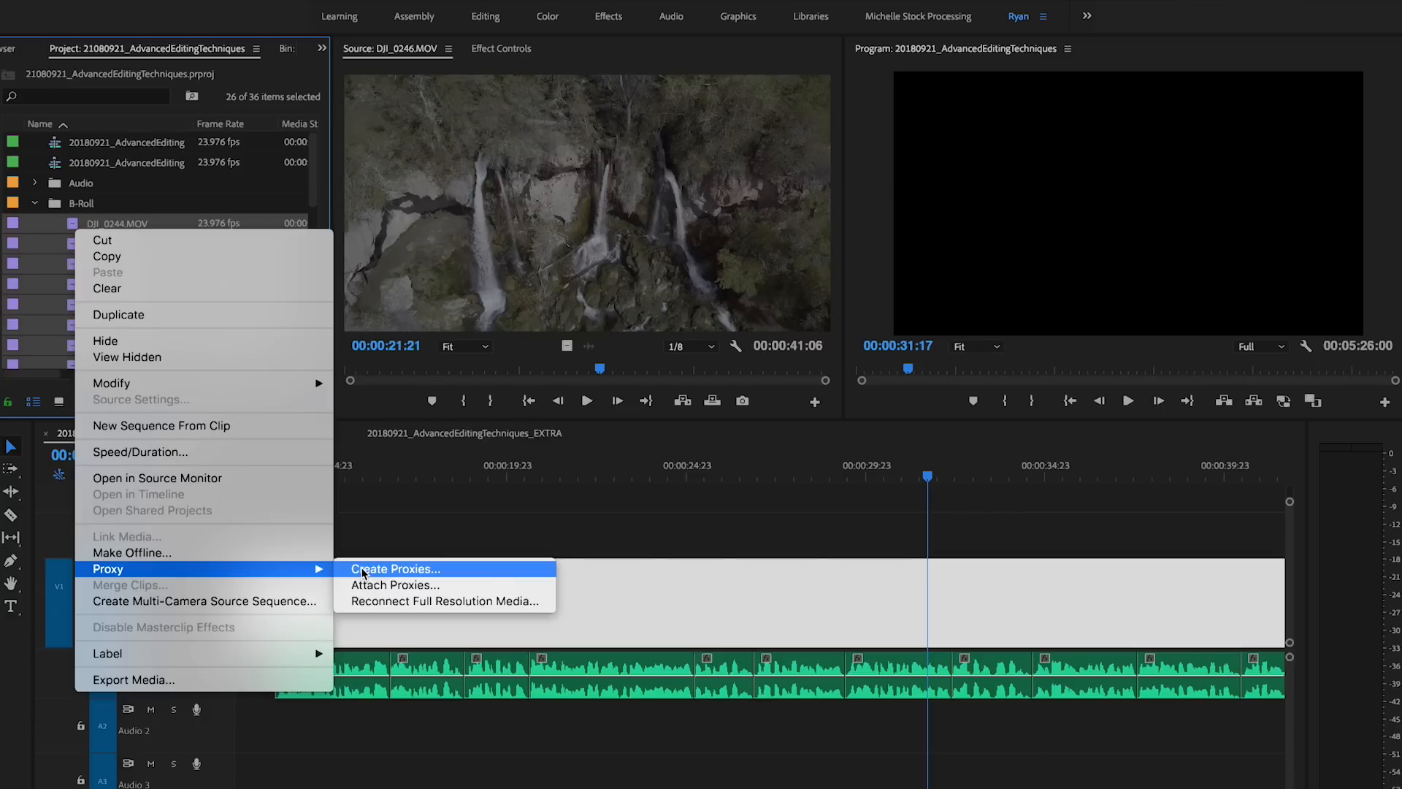
Step: Create proxies for the selected B-Roll clips, choosing the proxy format, preset and destination
{"action": "left_click", "coordinate": [362, 571]}
{"action": "left_click", "coordinate": [668, 351]}
{"action": "left_click", "coordinate": [617, 385]}
{"action": "left_click", "coordinate": [646, 483]}
{"action": "left_click", "coordinate": [878, 552]}
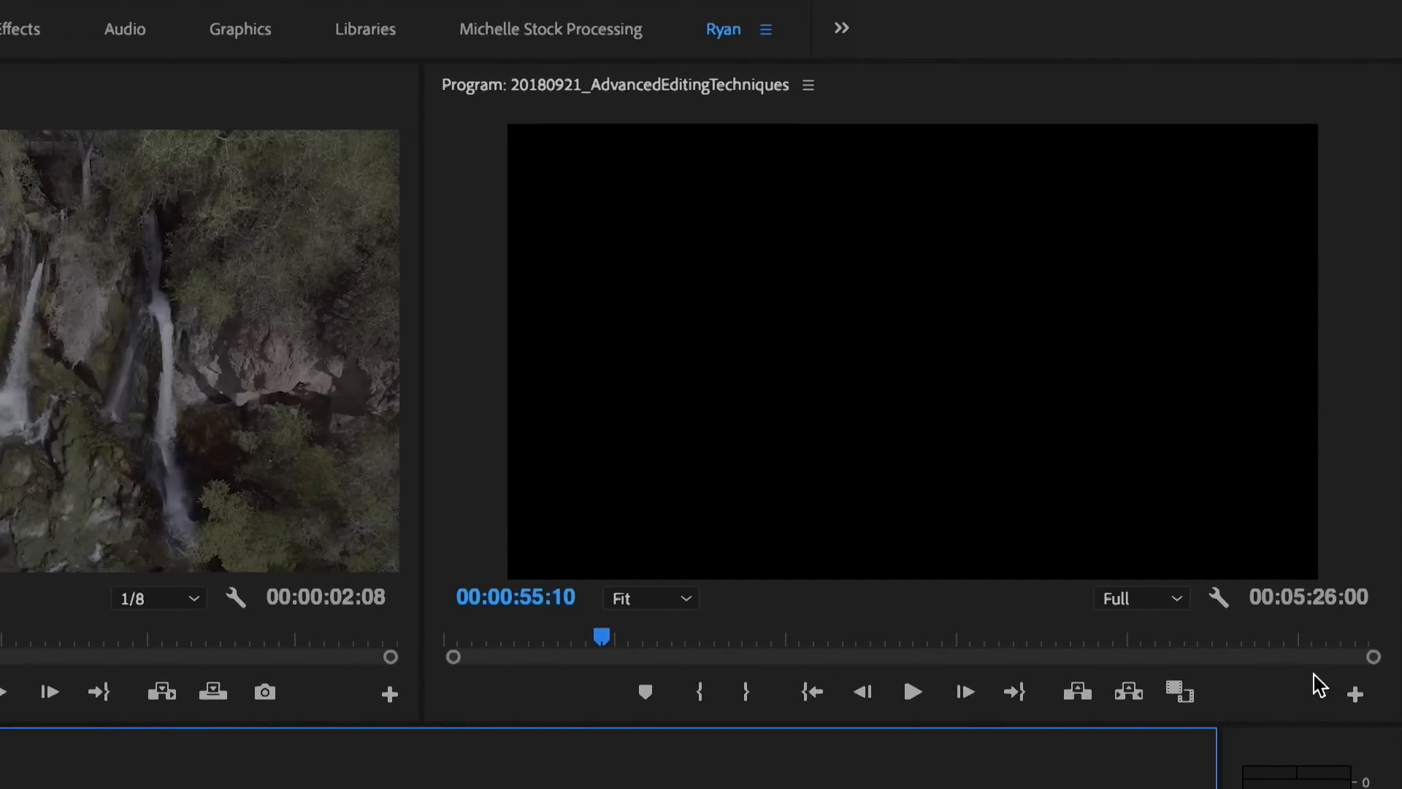
Step: Add the proxy toggle to the Program monitor's transport controls and switch proxies on
{"action": "left_click", "coordinate": [1355, 694]}
{"action": "left_click_drag", "start_coordinate": [1161, 482], "coordinate": [1161, 646]}
{"action": "left_click", "coordinate": [1125, 589]}
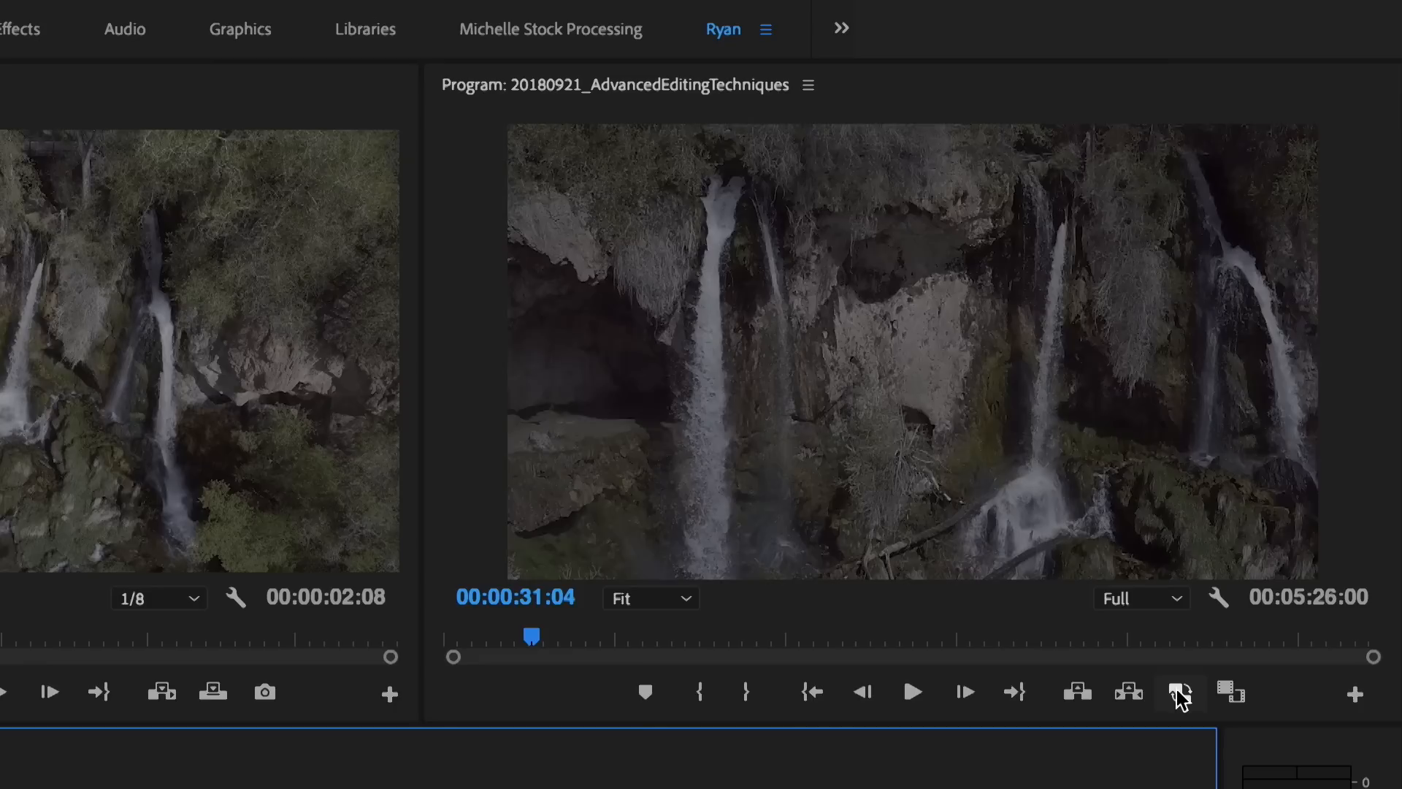
{"action": "left_click", "coordinate": [1179, 692]}
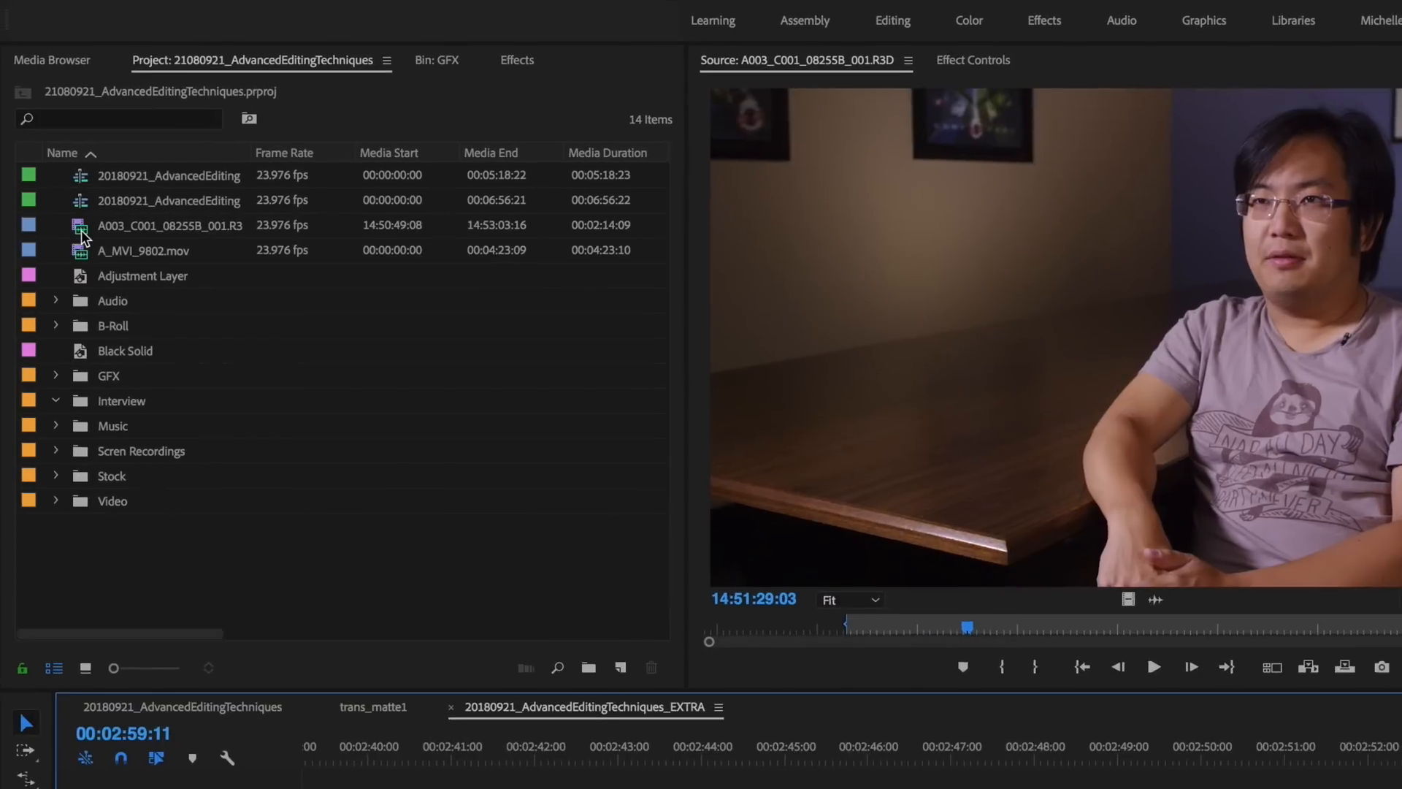
Step: Move the clips A003_C001_08255B_001.R3D and A_MVI_9802.mov into the Interview bin
{"action": "left_click", "coordinate": [83, 230]}
{"action": "left_click", "coordinate": [82, 252], "text": "shift"}
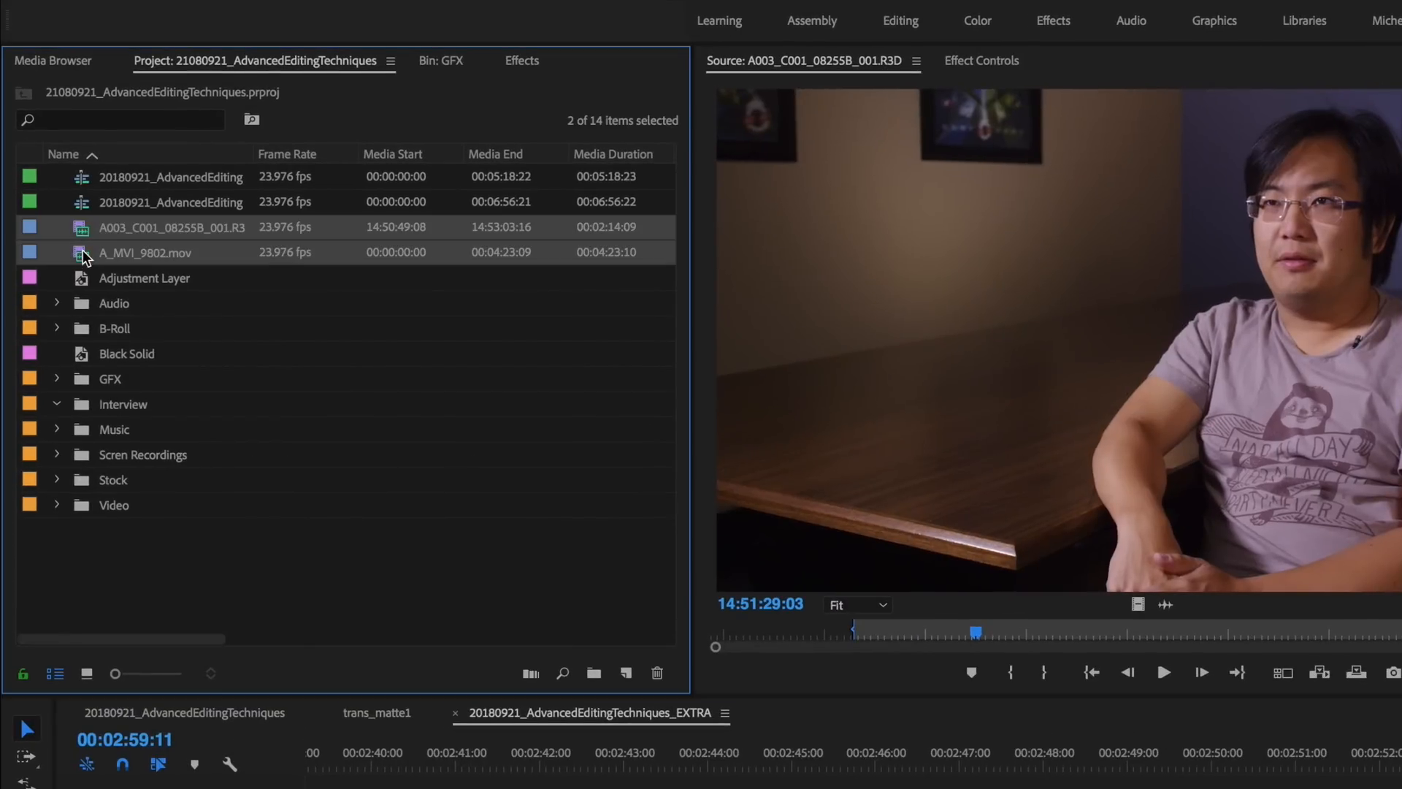
{"action": "left_click_drag", "start_coordinate": [86, 406], "coordinate": [88, 408]}
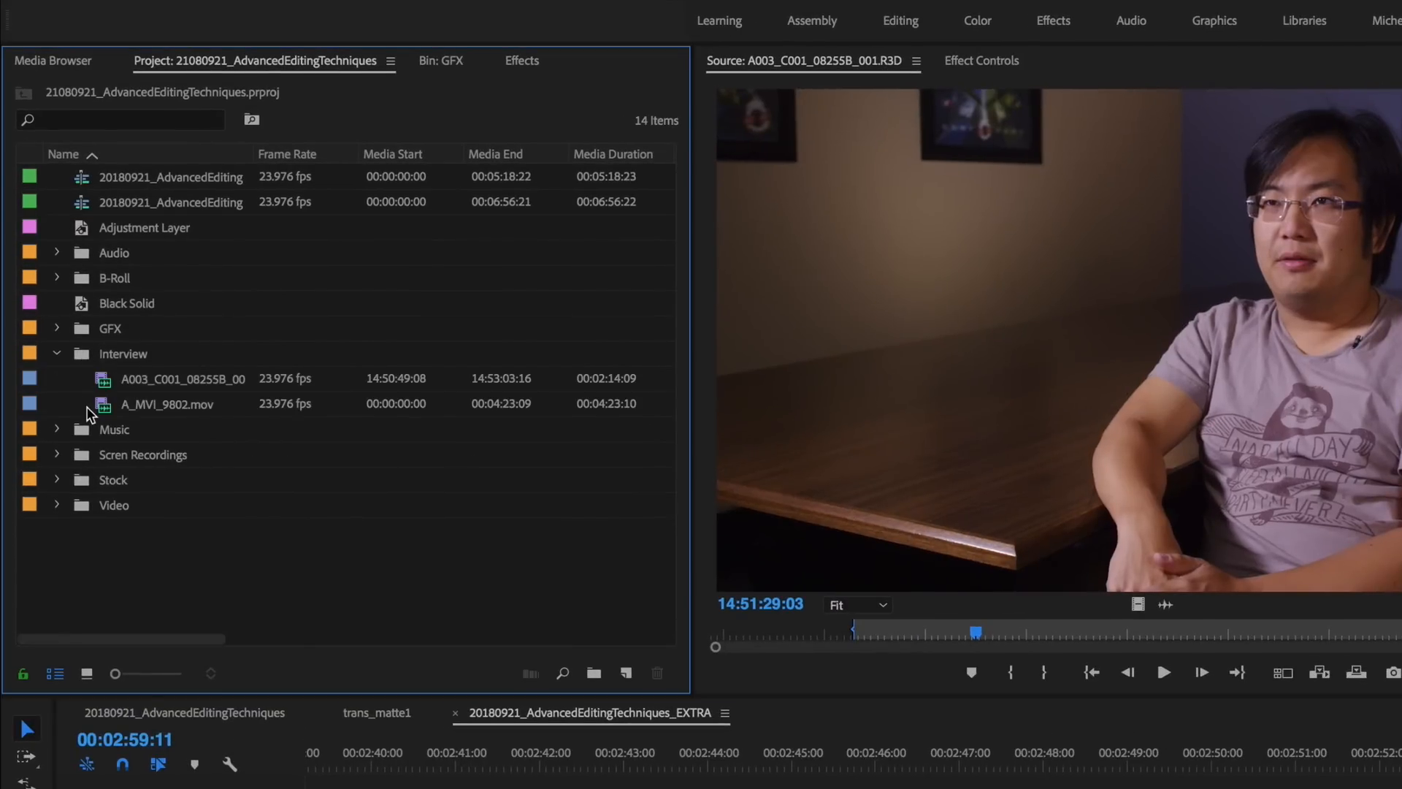
Step: Start a multi-camera source sequence from the Interview bin with Audio as the synchronize point
{"action": "right_click", "coordinate": [88, 357]}
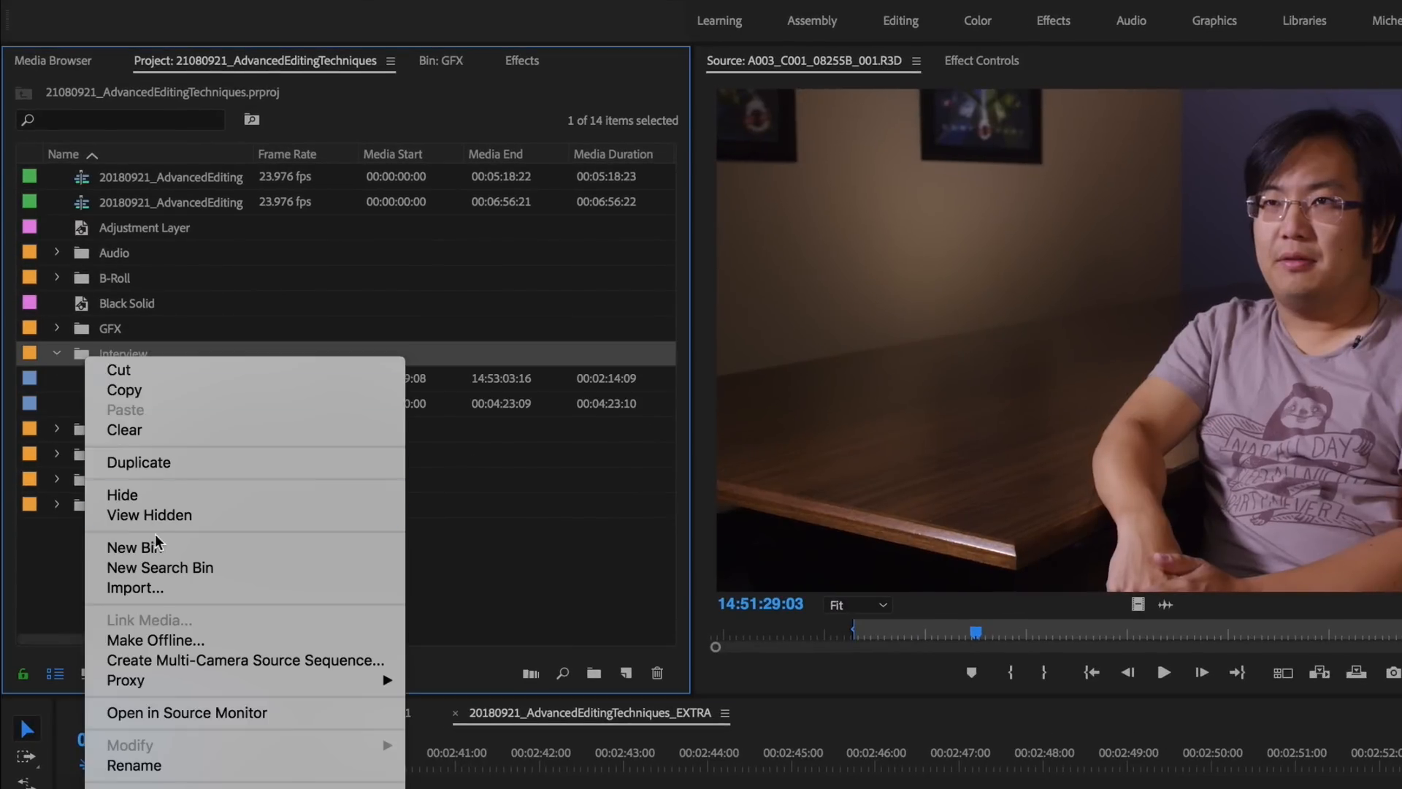
{"action": "left_click", "coordinate": [239, 663]}
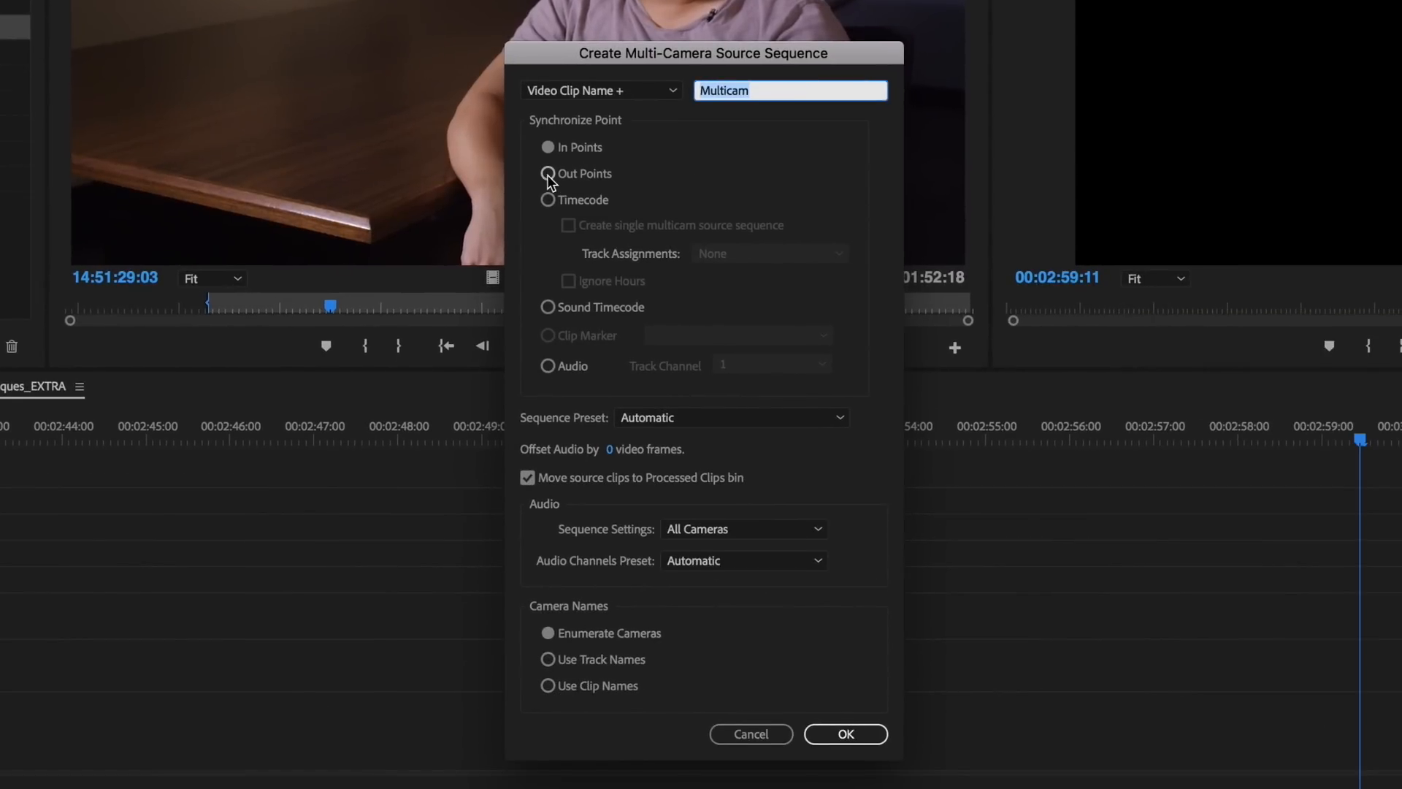
{"action": "left_click", "coordinate": [546, 174]}
{"action": "left_click", "coordinate": [548, 197]}
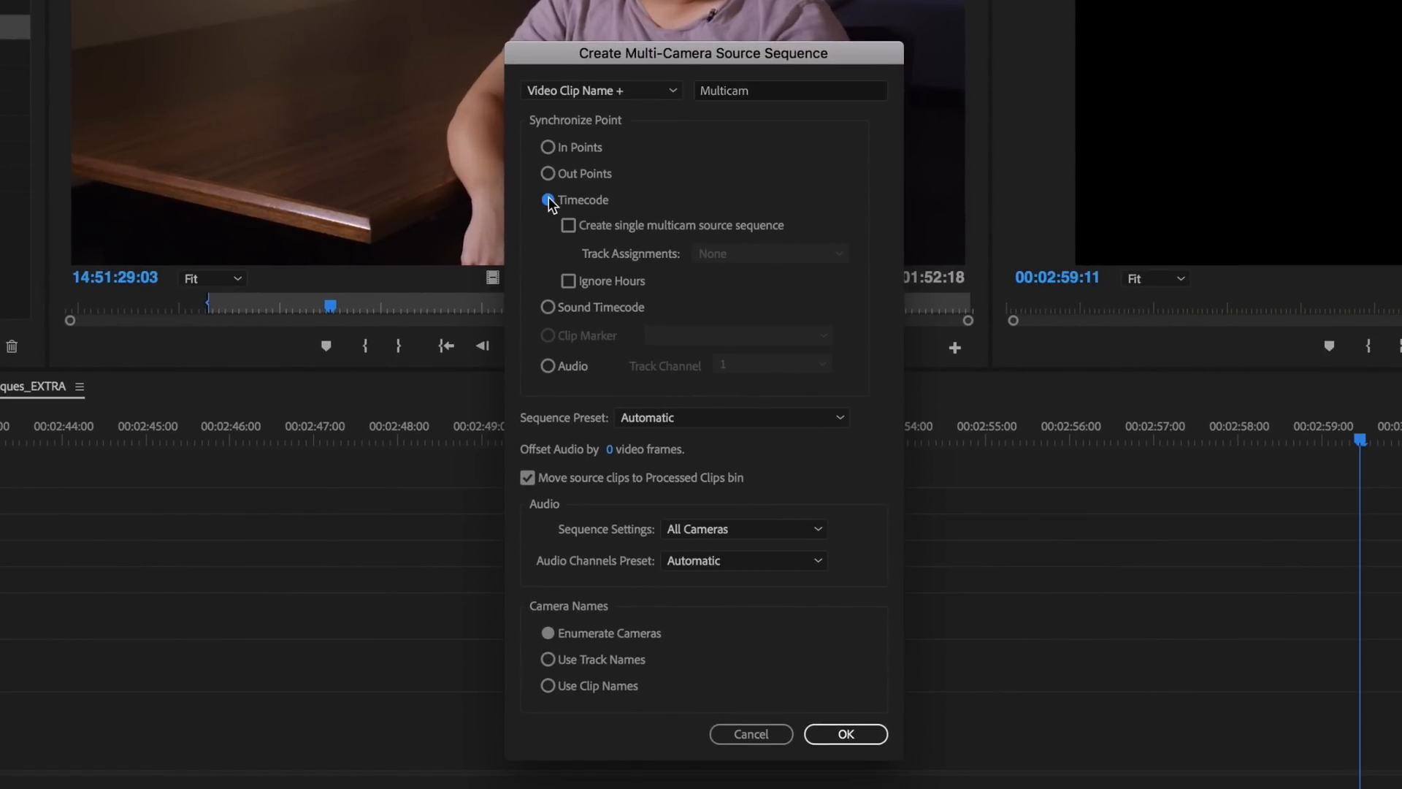
{"action": "left_click", "coordinate": [547, 307]}
{"action": "left_click", "coordinate": [547, 366]}
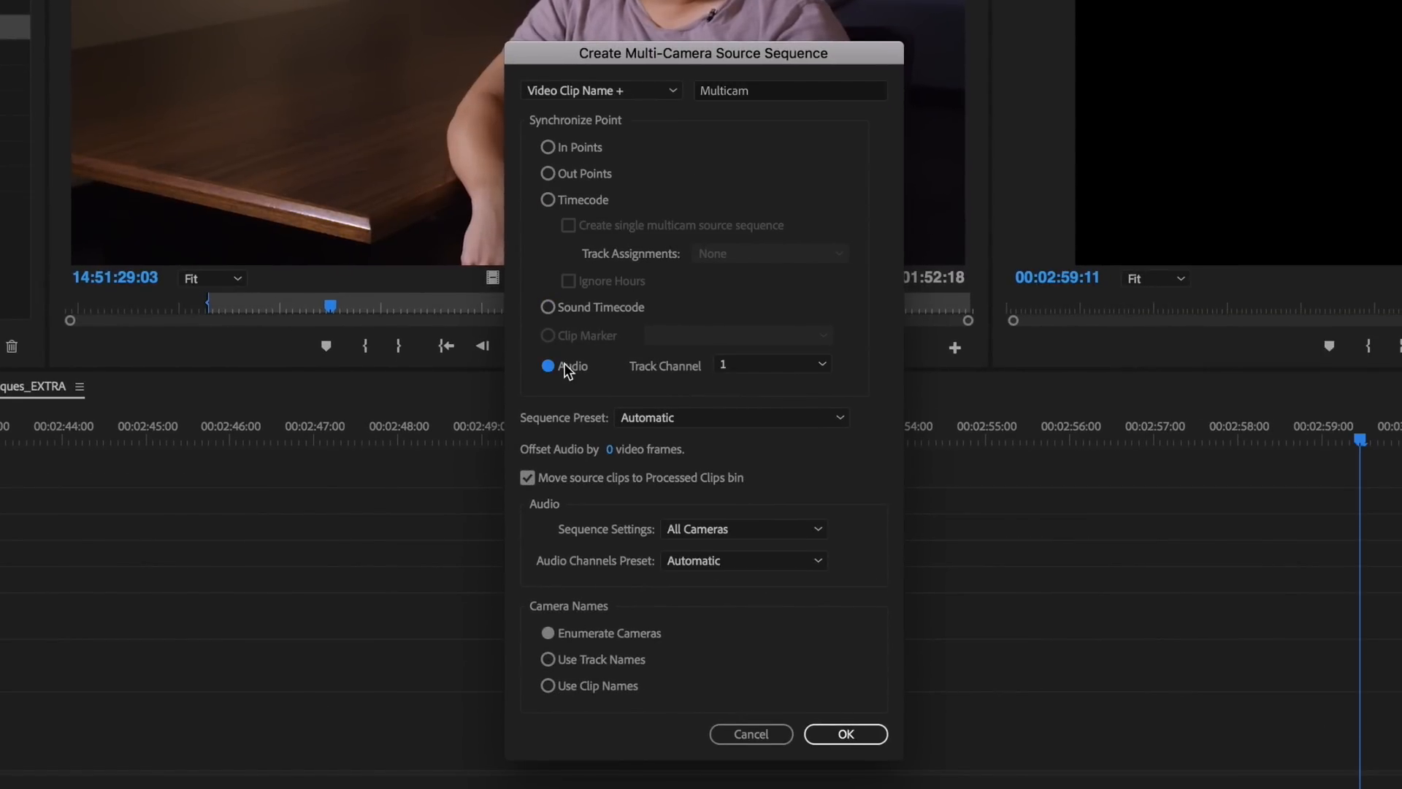
Step: Set the multi-camera sequence's audio sequence settings to Switch Audio
{"action": "left_click", "coordinate": [735, 532]}
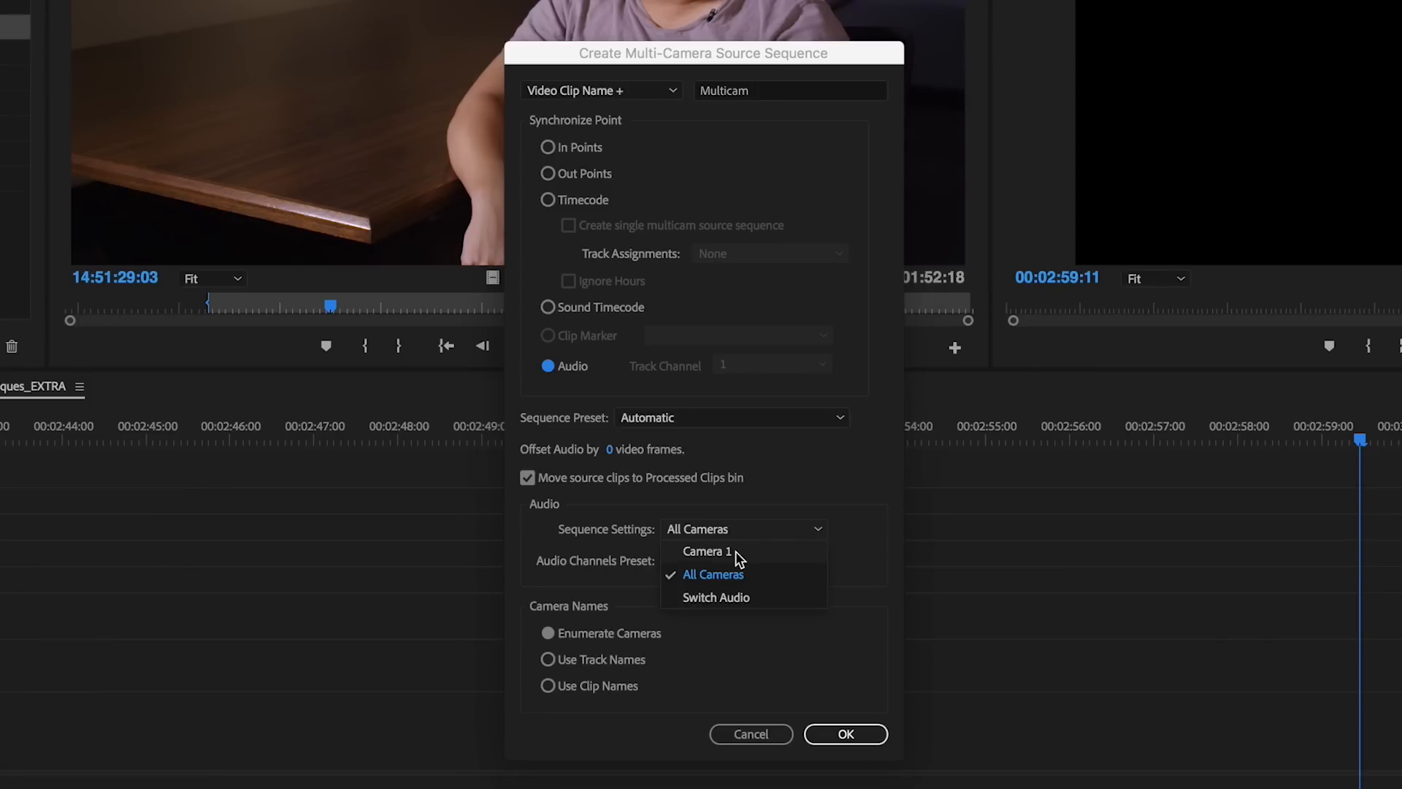
{"action": "left_click", "coordinate": [735, 554]}
{"action": "left_click", "coordinate": [743, 534]}
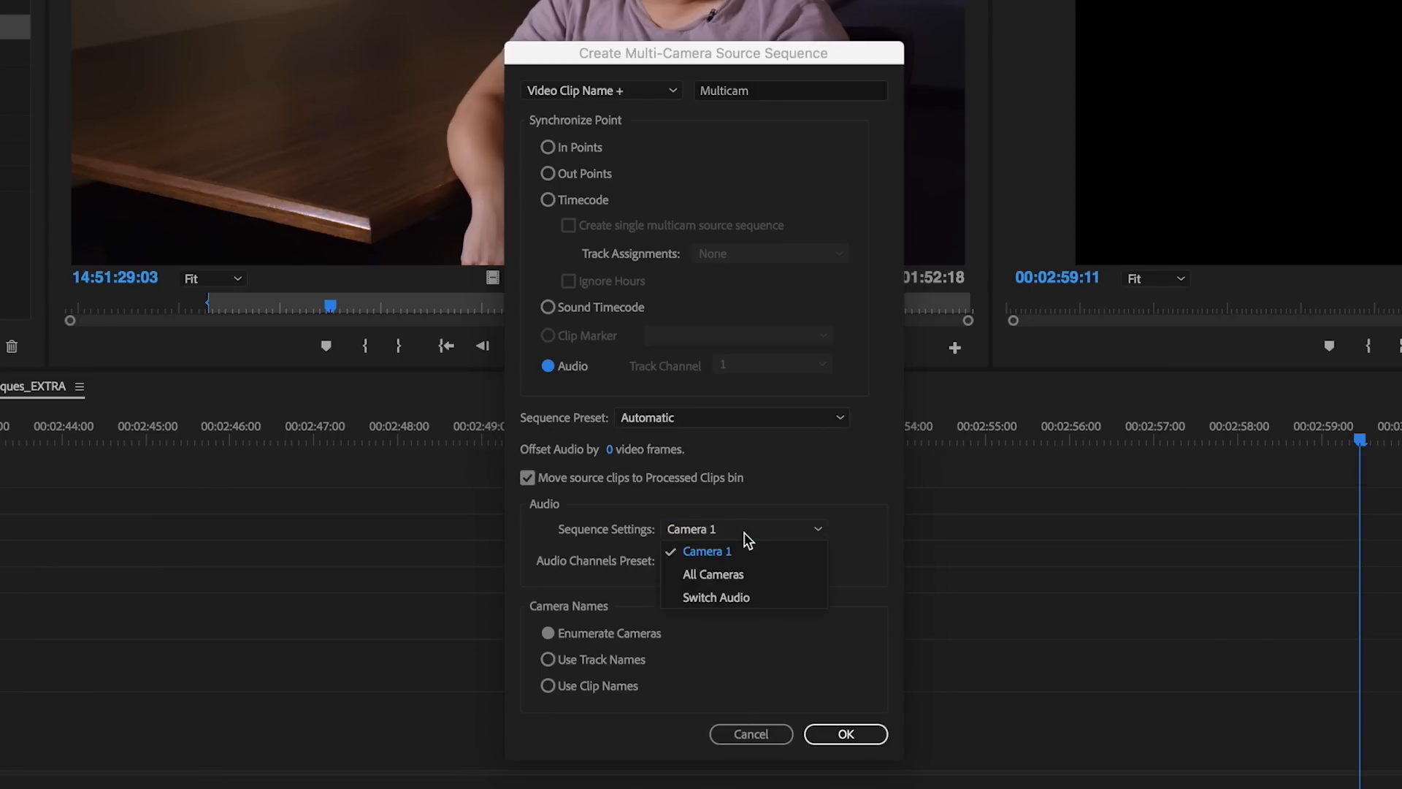
{"action": "left_click", "coordinate": [738, 574]}
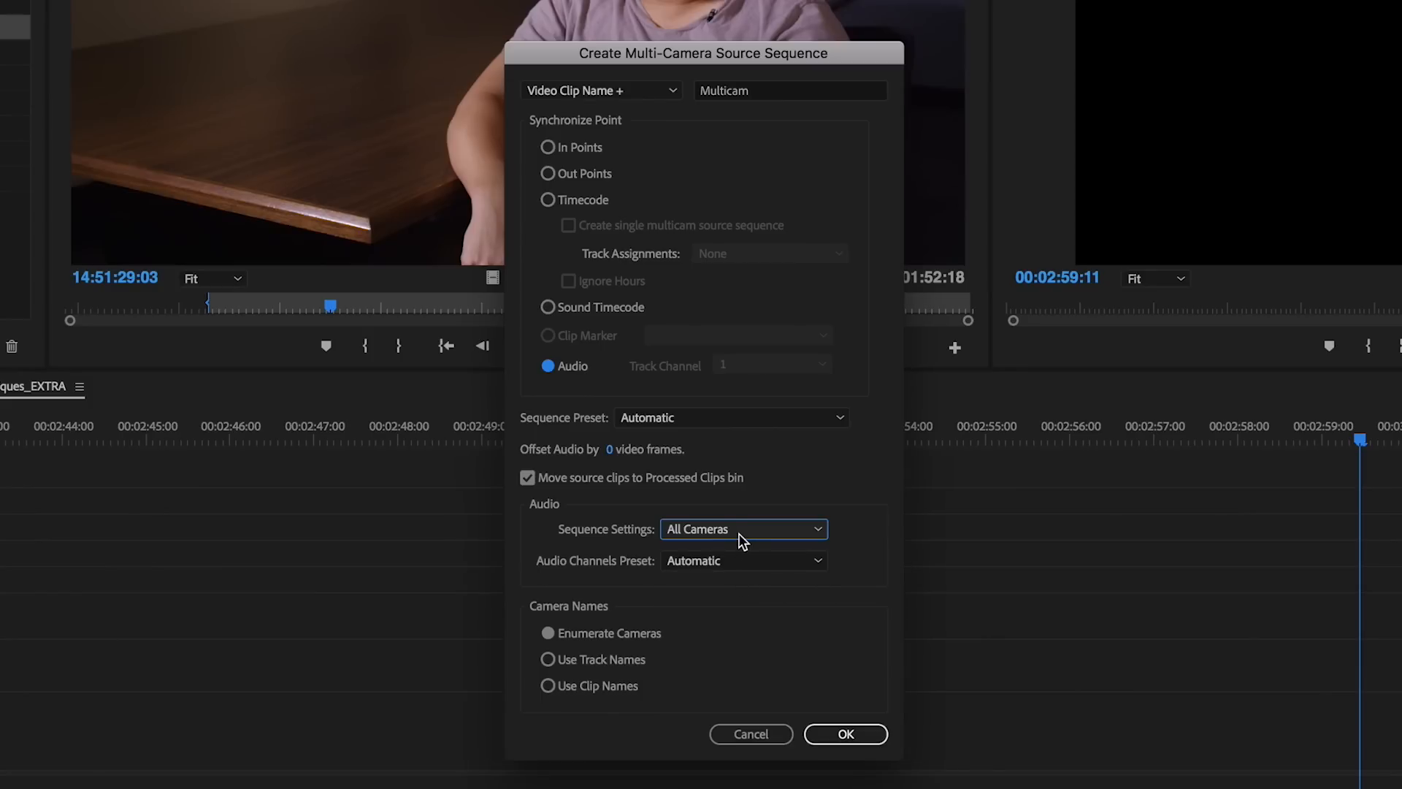
{"action": "left_click", "coordinate": [738, 533]}
{"action": "left_click", "coordinate": [735, 599]}
Step: Create the multi-camera source sequence and make a new sequence from it
{"action": "left_click", "coordinate": [845, 733]}
{"action": "right_click", "coordinate": [57, 210]}
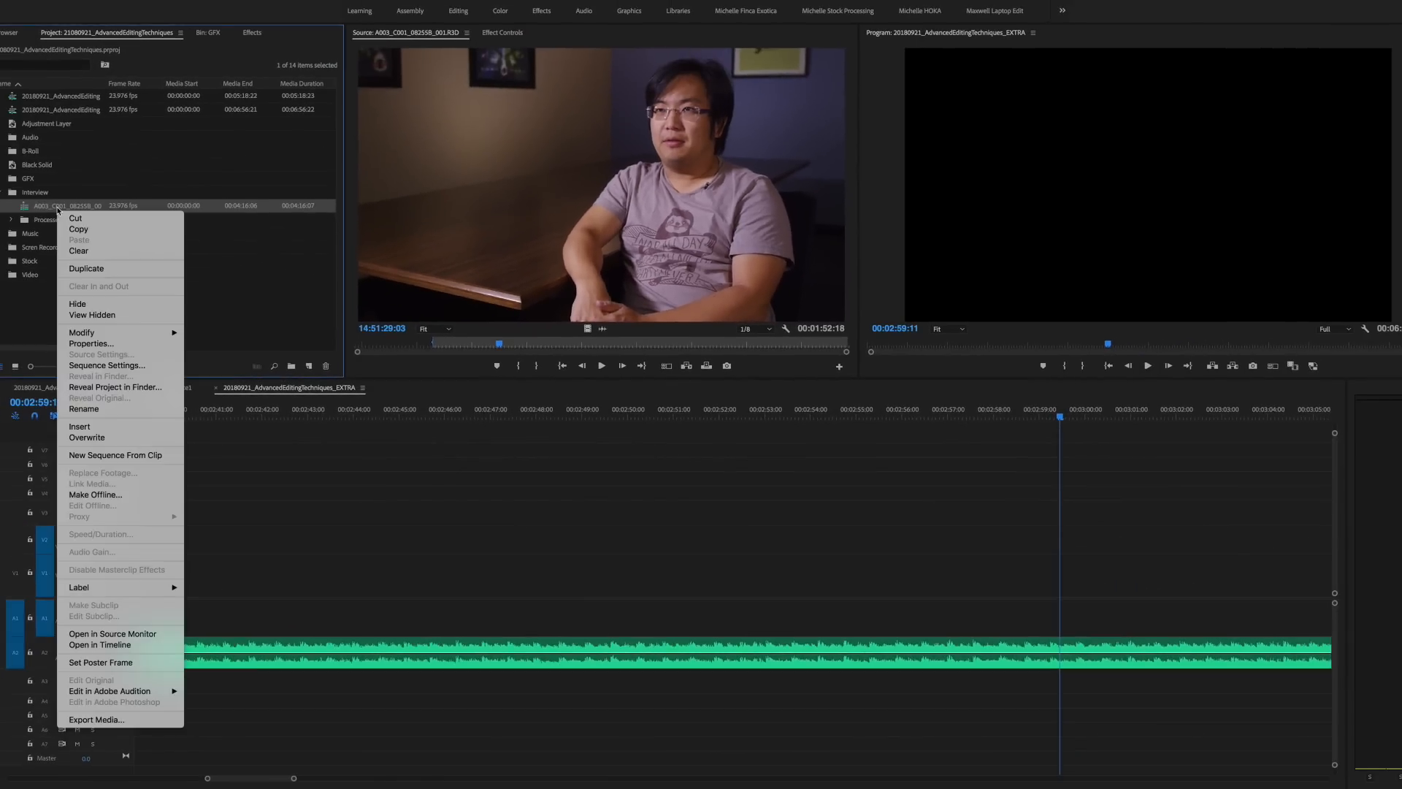
{"action": "left_click", "coordinate": [115, 455]}
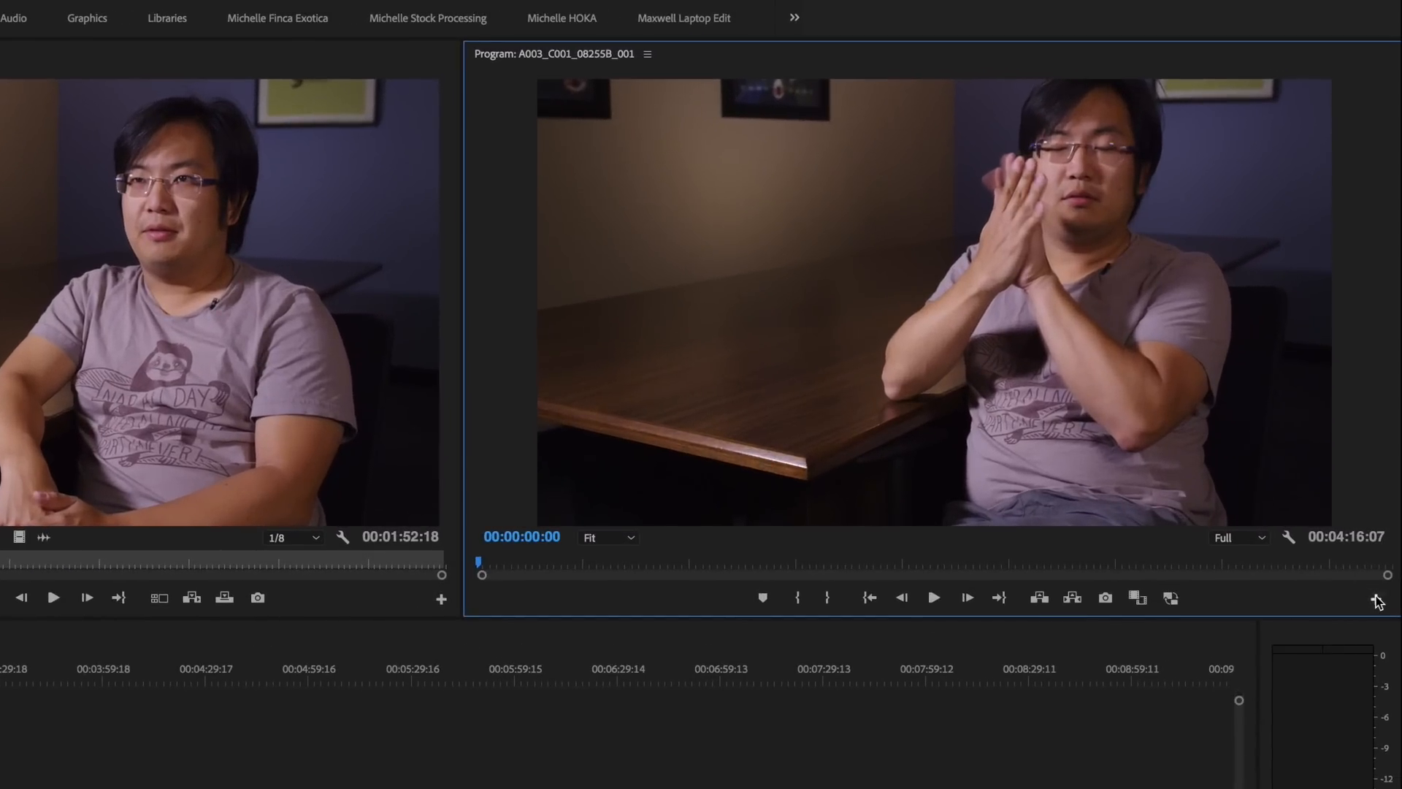
Step: Add Toggle Multi-Camera View to the Program monitor's controls and turn on the multi-camera view
{"action": "left_click", "coordinate": [1376, 600]}
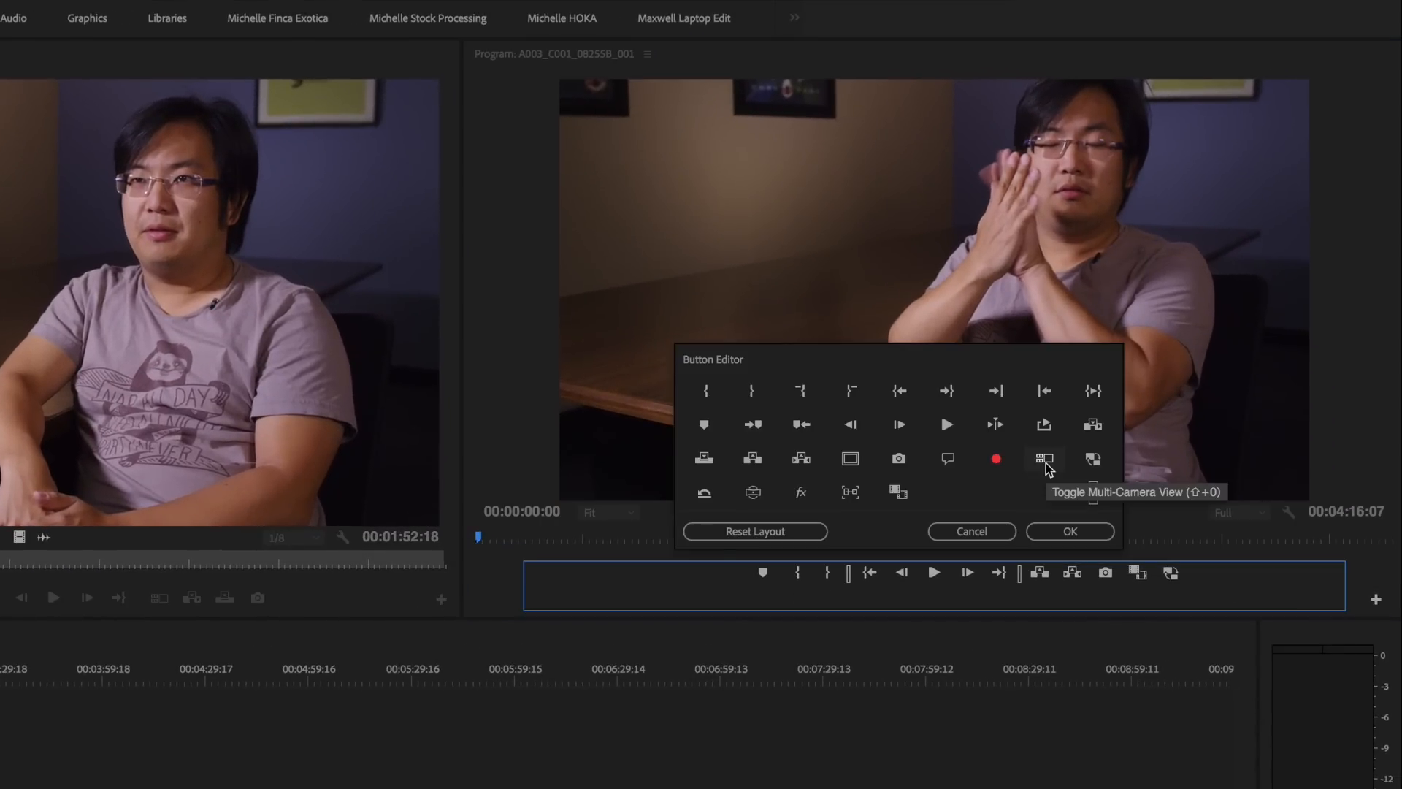
{"action": "left_click_drag", "start_coordinate": [1130, 577], "coordinate": [1133, 578]}
{"action": "left_click", "coordinate": [1070, 530]}
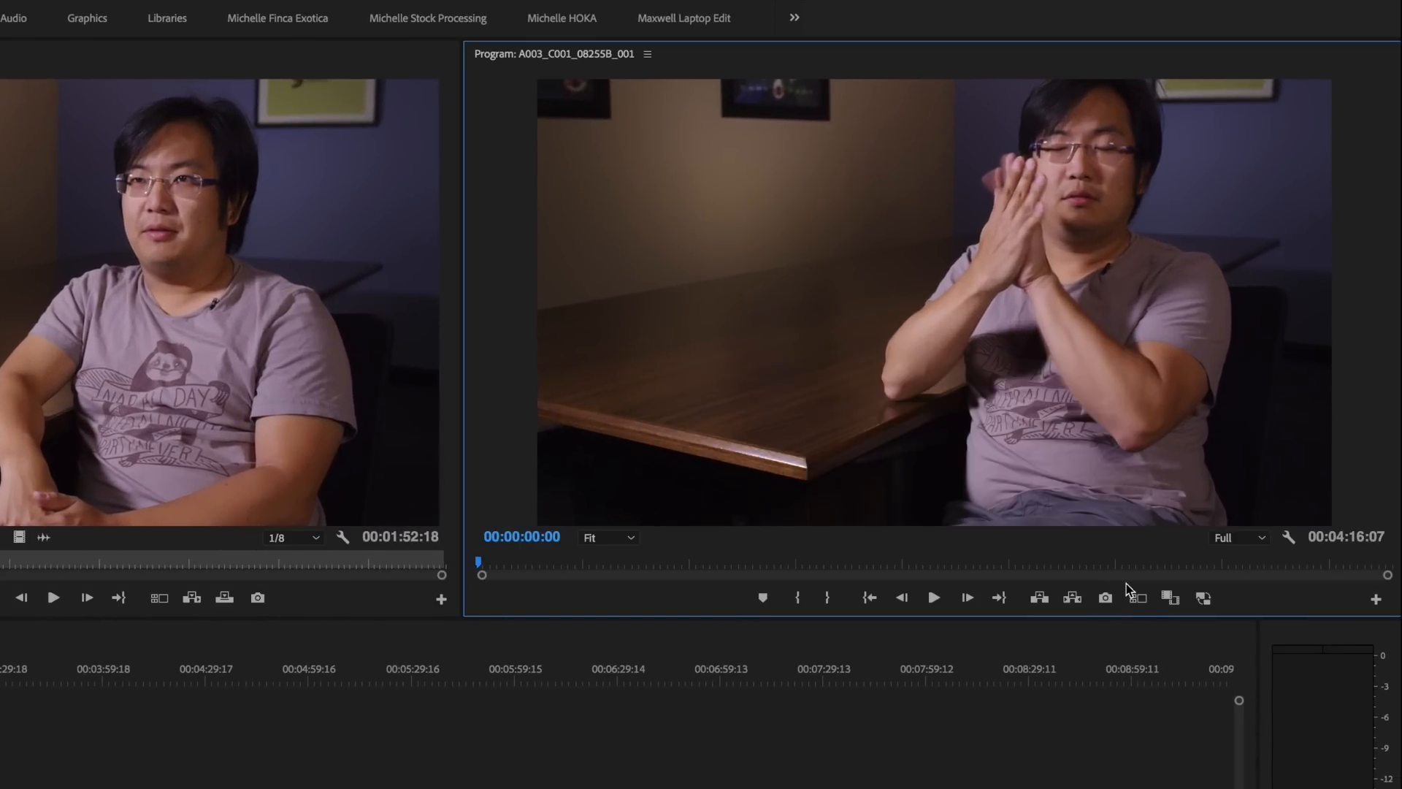
{"action": "left_click", "coordinate": [1136, 592]}
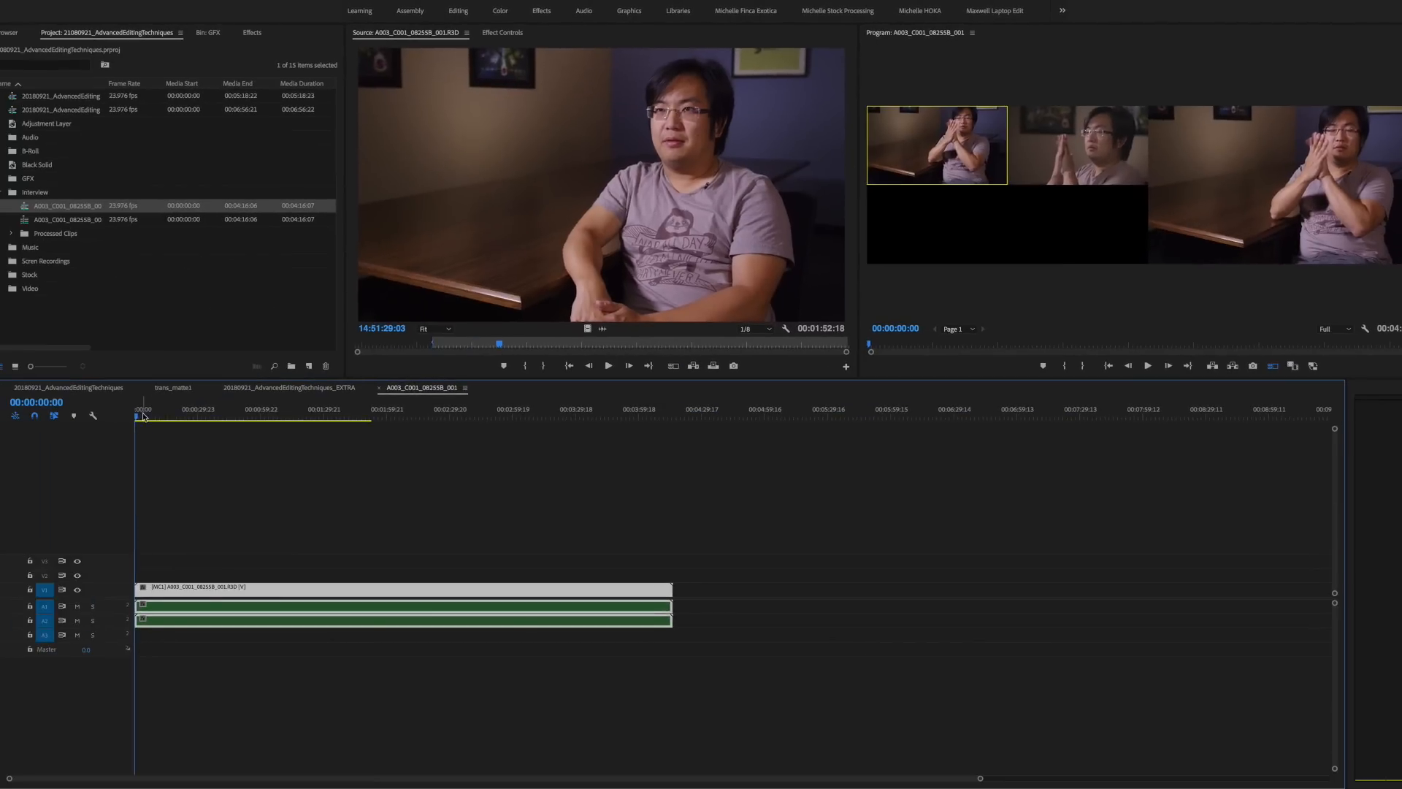
Step: Play the sequence from about 00:00:33:12 and cut live between the two camera angles
{"action": "left_click_drag", "start_coordinate": [136, 417], "coordinate": [205, 420]}
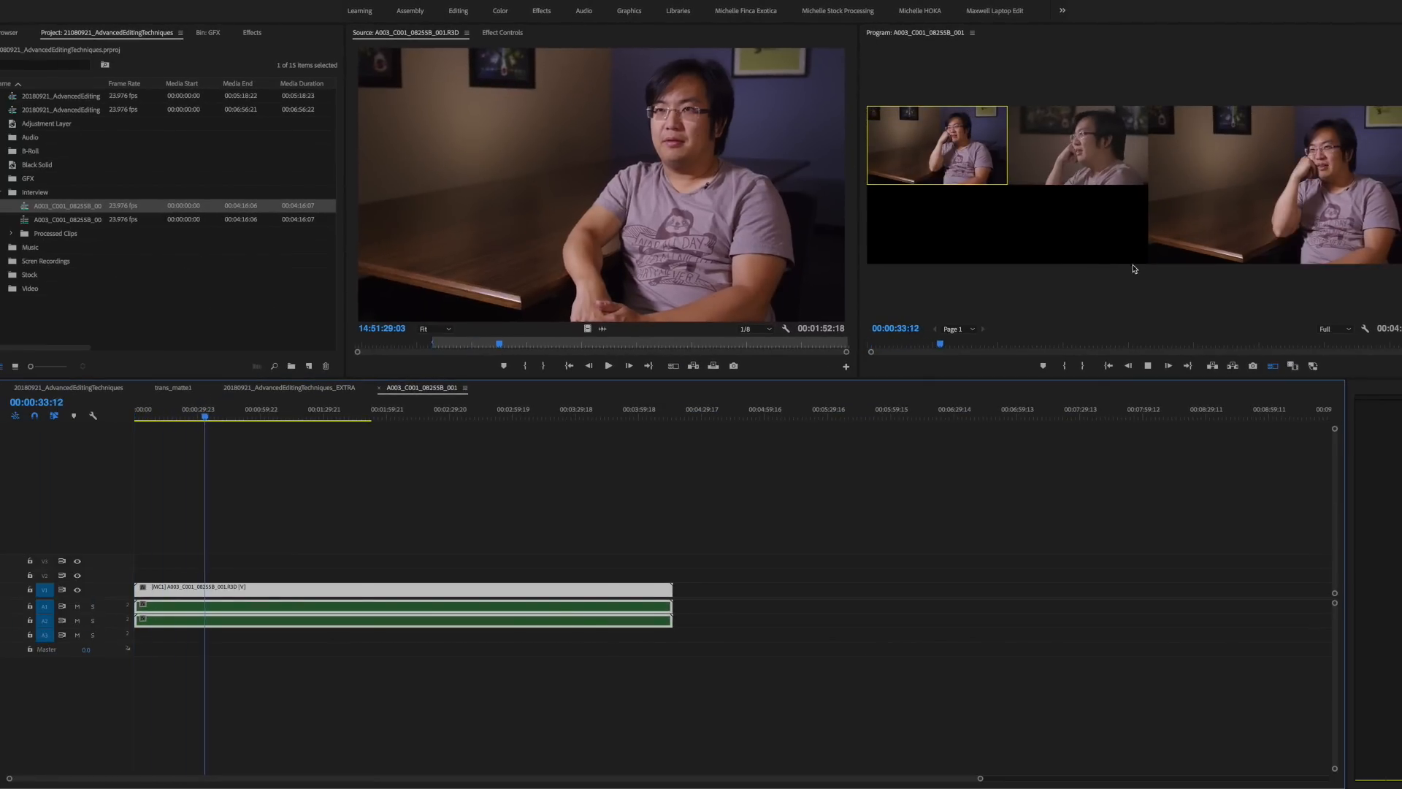
{"action": "left_click", "coordinate": [962, 152]}
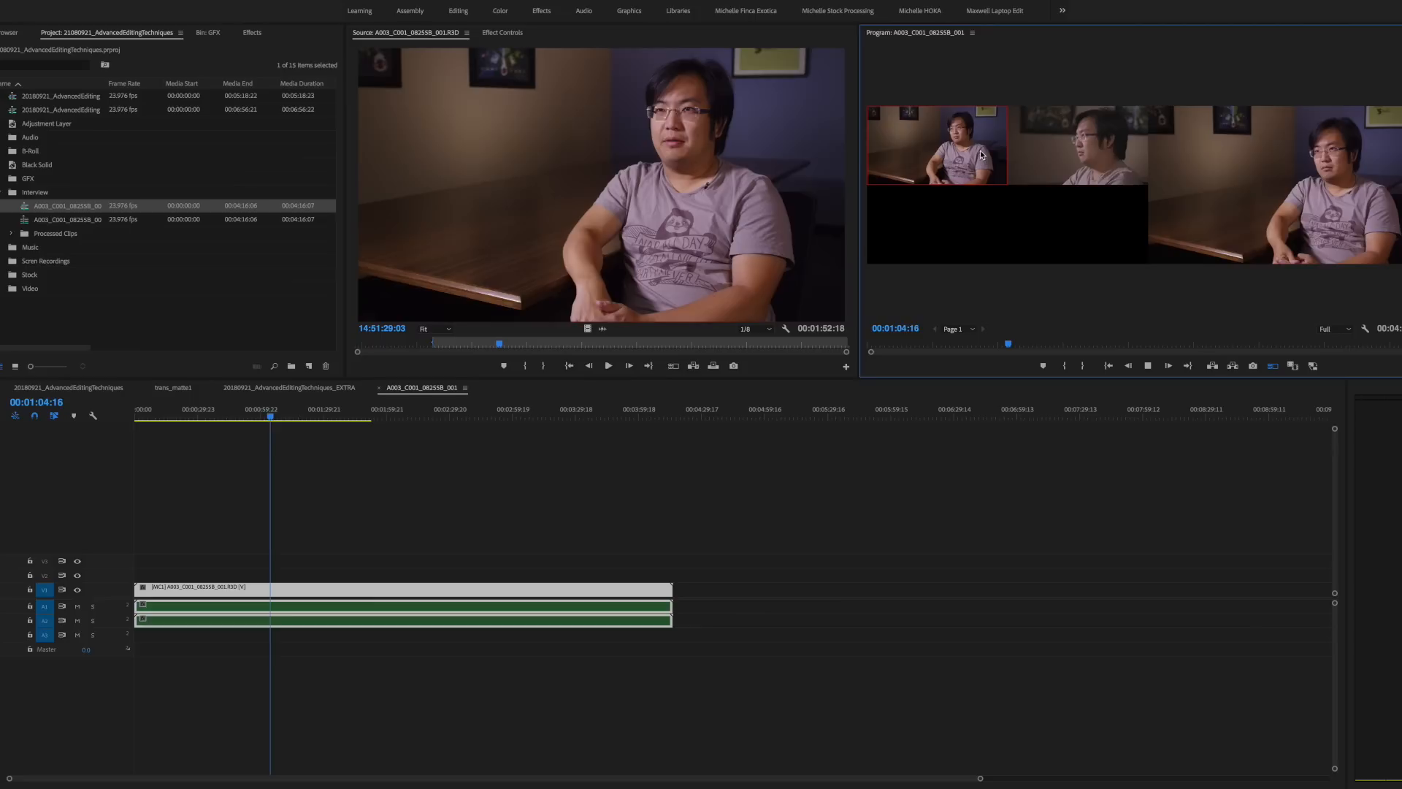
{"action": "key", "text": "space"}
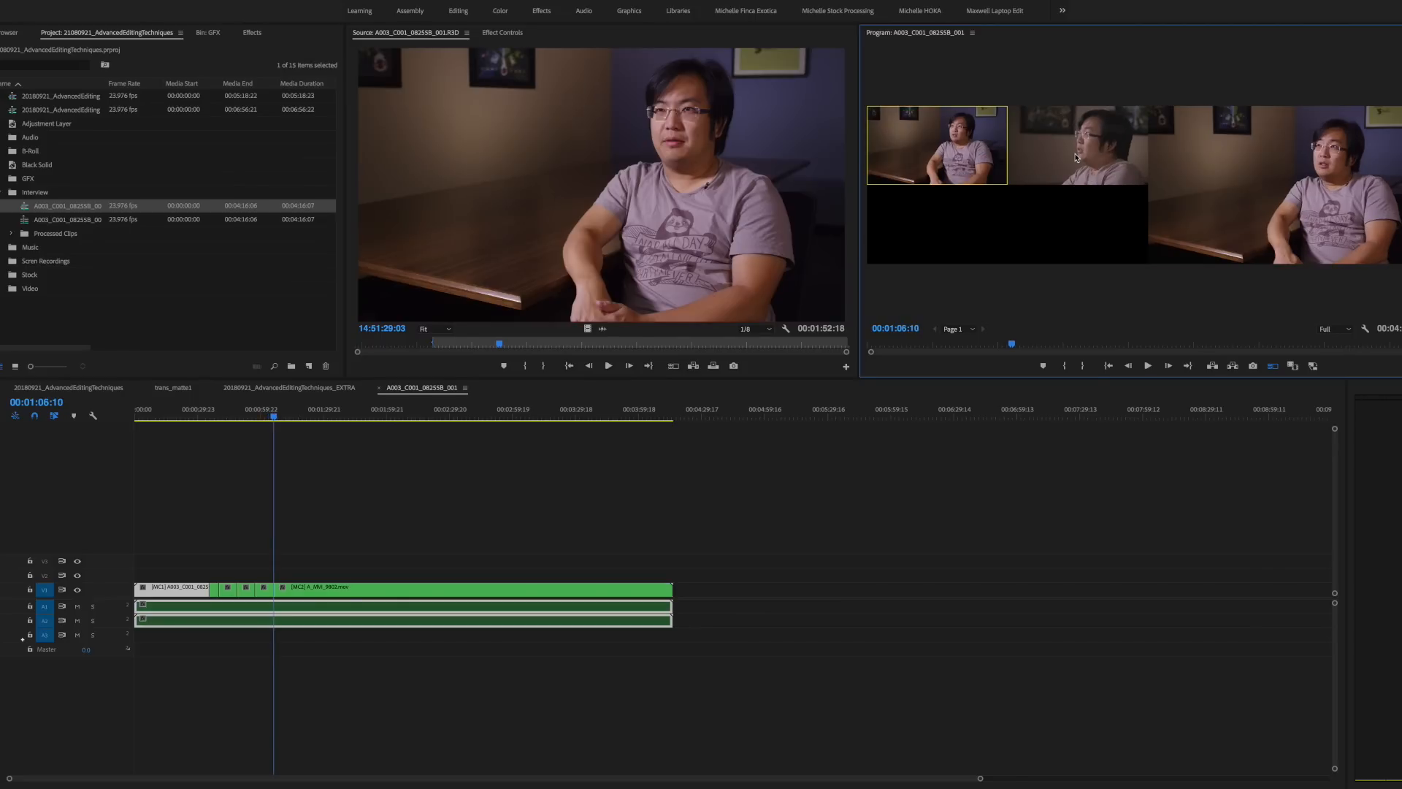
Step: Roll the cut points between camera angles to new positions and switch the short segment around 00:00:51 to camera 1
{"action": "left_click", "coordinate": [241, 535]}
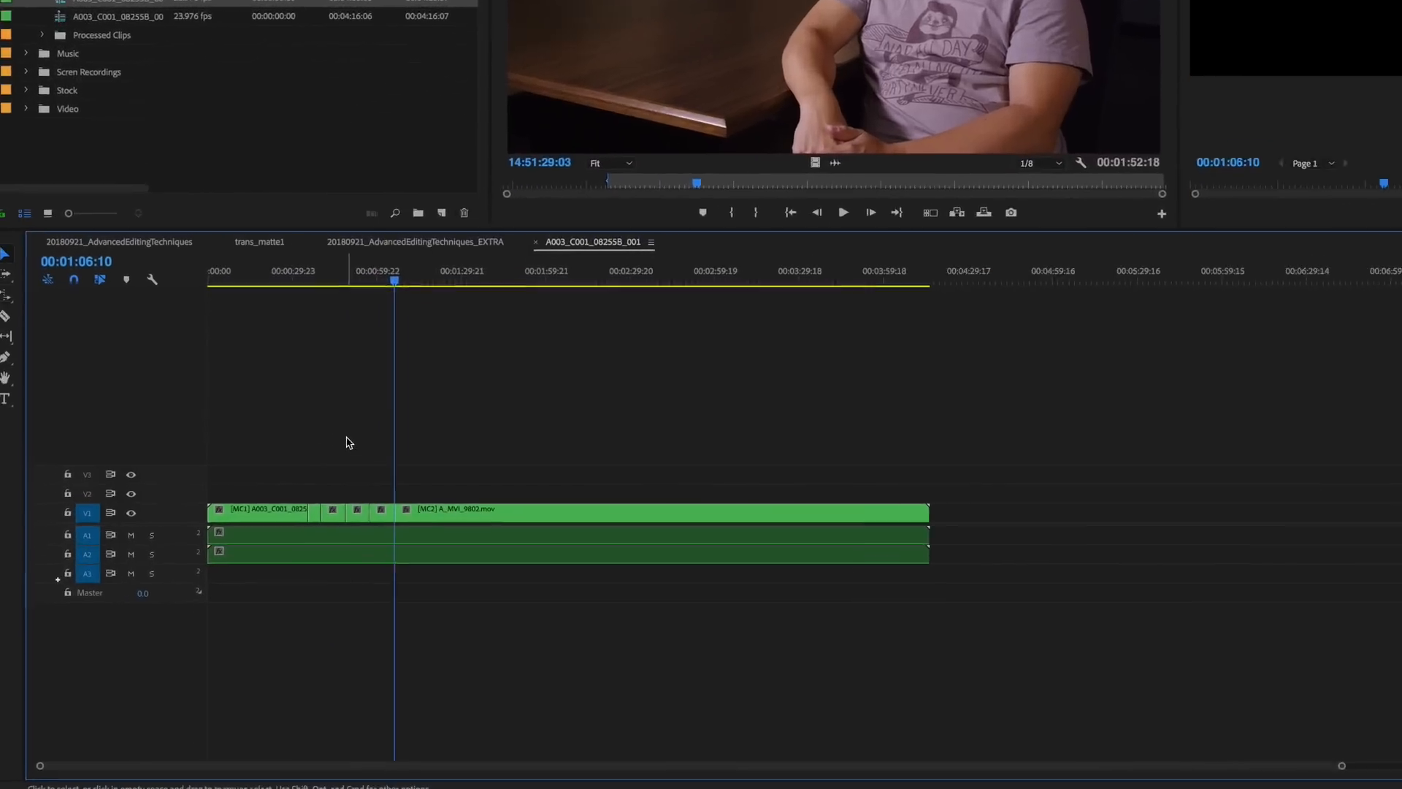
{"action": "left_click", "coordinate": [31, 184]}
{"action": "left_click", "coordinate": [96, 196]}
{"action": "left_click_drag", "start_coordinate": [398, 441], "coordinate": [388, 441]}
{"action": "left_click_drag", "start_coordinate": [474, 441], "coordinate": [515, 441]}
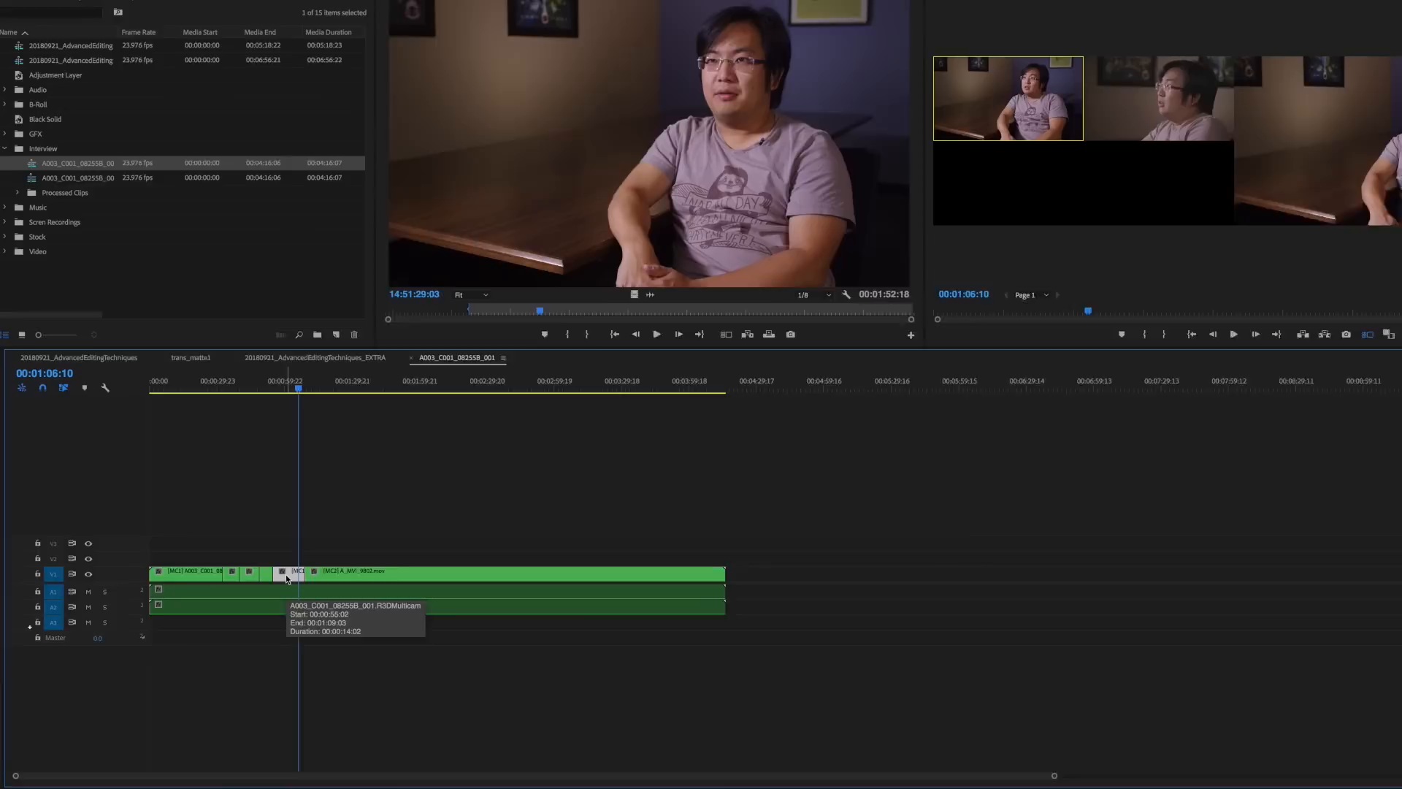
{"action": "left_click", "coordinate": [245, 594]}
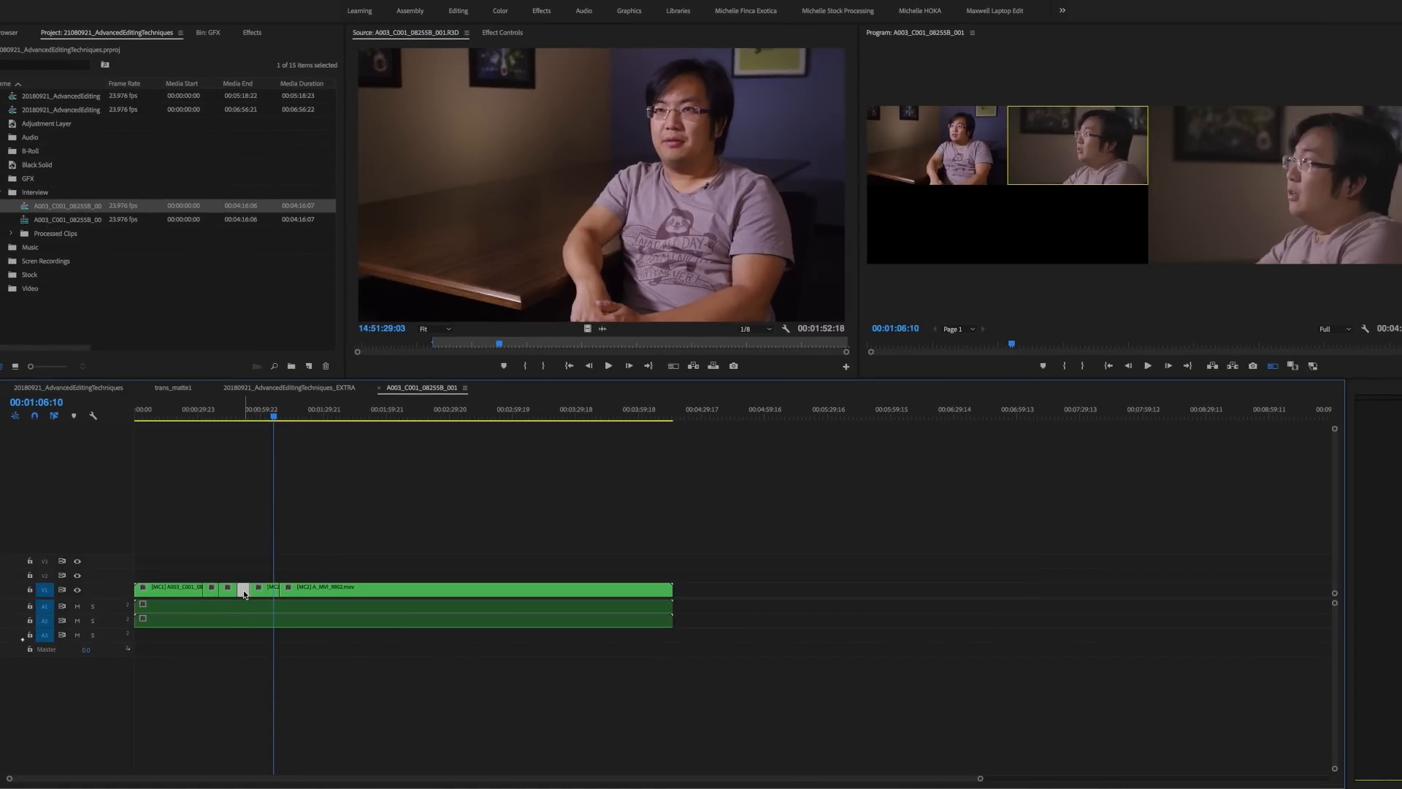
{"action": "key", "text": "1"}
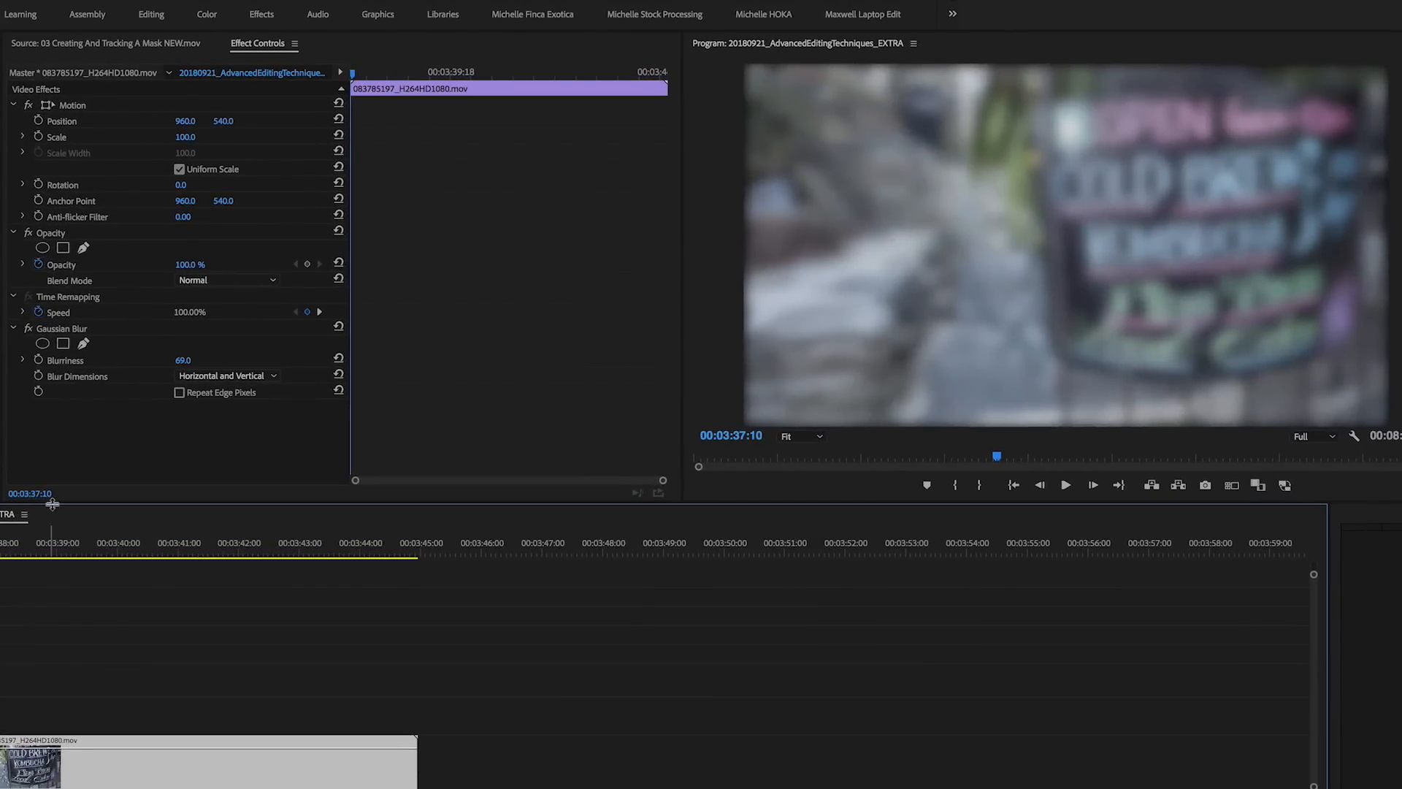
Step: Add a four-point mask to the Gaussian Blur and fit it around the chalkboard sign, curving its lower edge
{"action": "left_click", "coordinate": [63, 330]}
{"action": "left_click", "coordinate": [64, 346]}
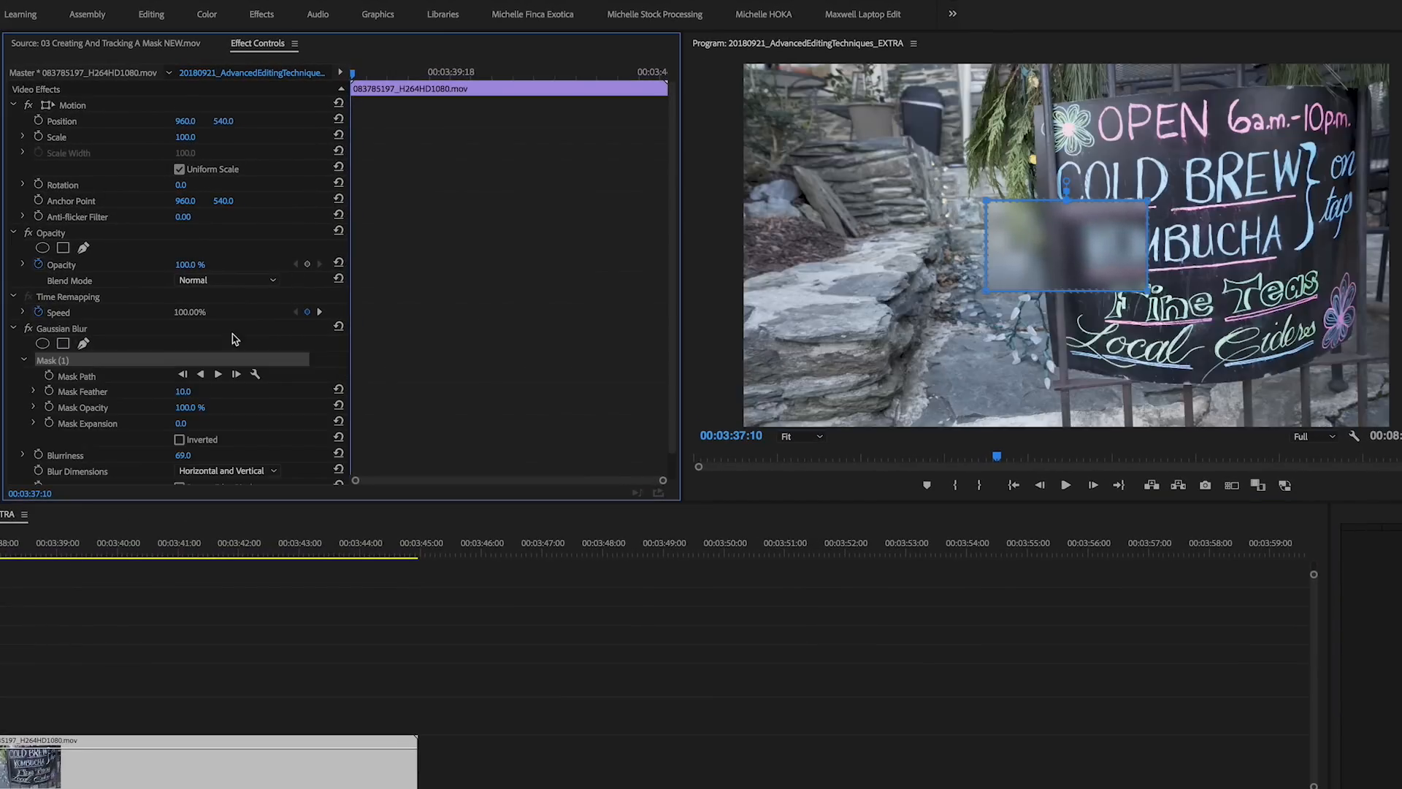
{"action": "left_click_drag", "start_coordinate": [1037, 228], "coordinate": [1085, 129]}
{"action": "left_click_drag", "start_coordinate": [1195, 101], "coordinate": [1369, 86]}
{"action": "left_click_drag", "start_coordinate": [1195, 192], "coordinate": [1366, 330]}
{"action": "left_click_drag", "start_coordinate": [1034, 192], "coordinate": [1052, 364]}
{"action": "left_click", "coordinate": [1053, 363], "text": "alt"}
{"action": "left_click_drag", "start_coordinate": [1134, 387], "coordinate": [1201, 400]}
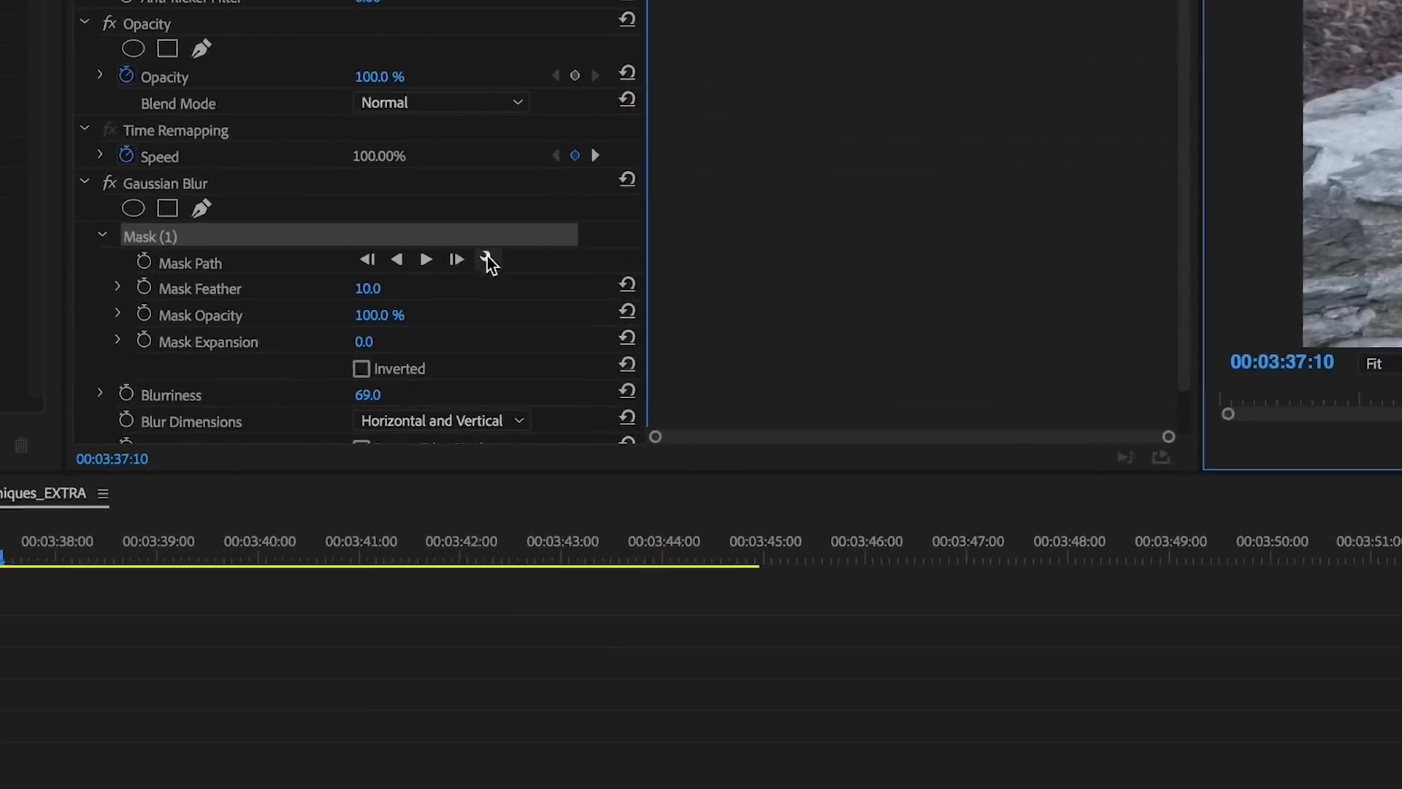
Step: Set the mask tracking method to Position, Scale & Rotation and track the mask forward
{"action": "left_click", "coordinate": [327, 338]}
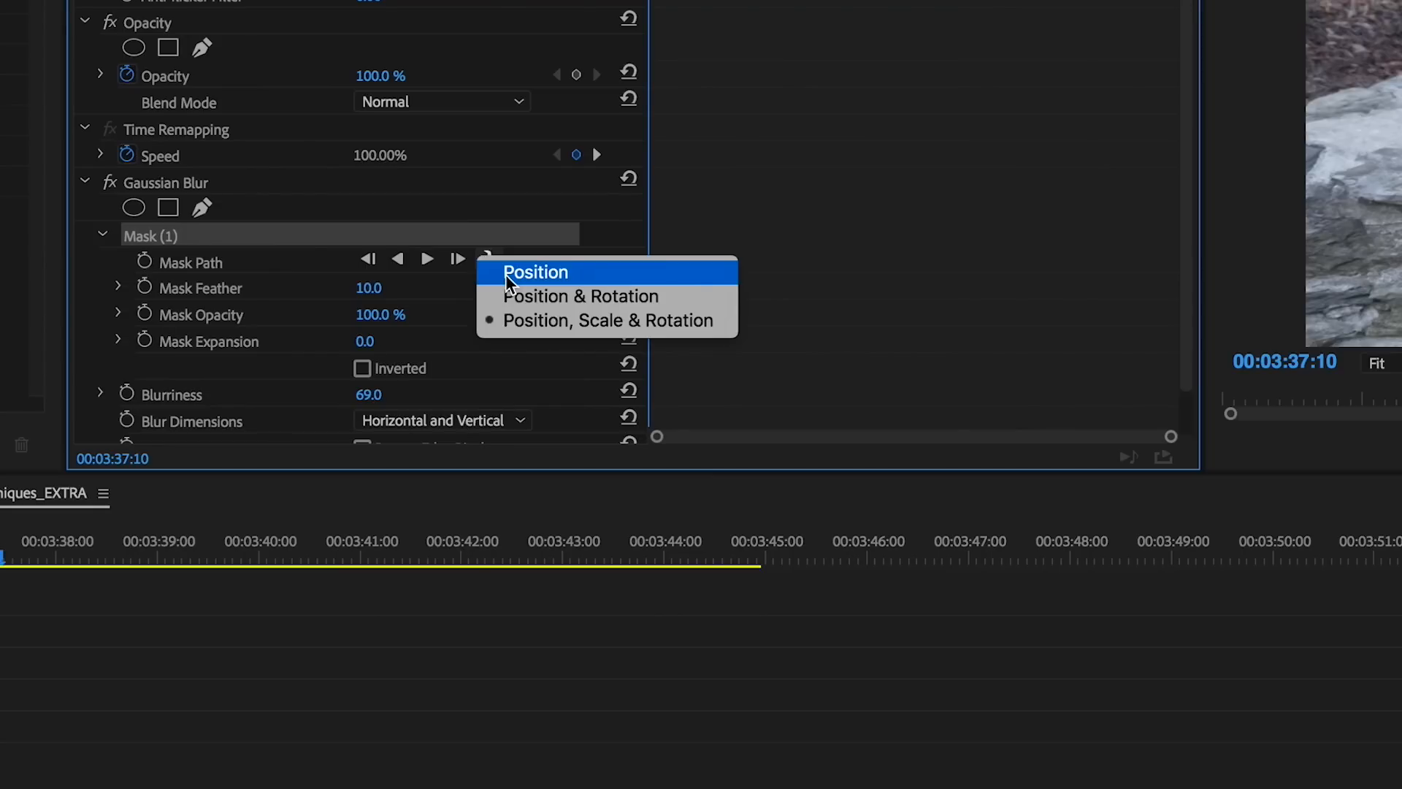
{"action": "left_click", "coordinate": [509, 321]}
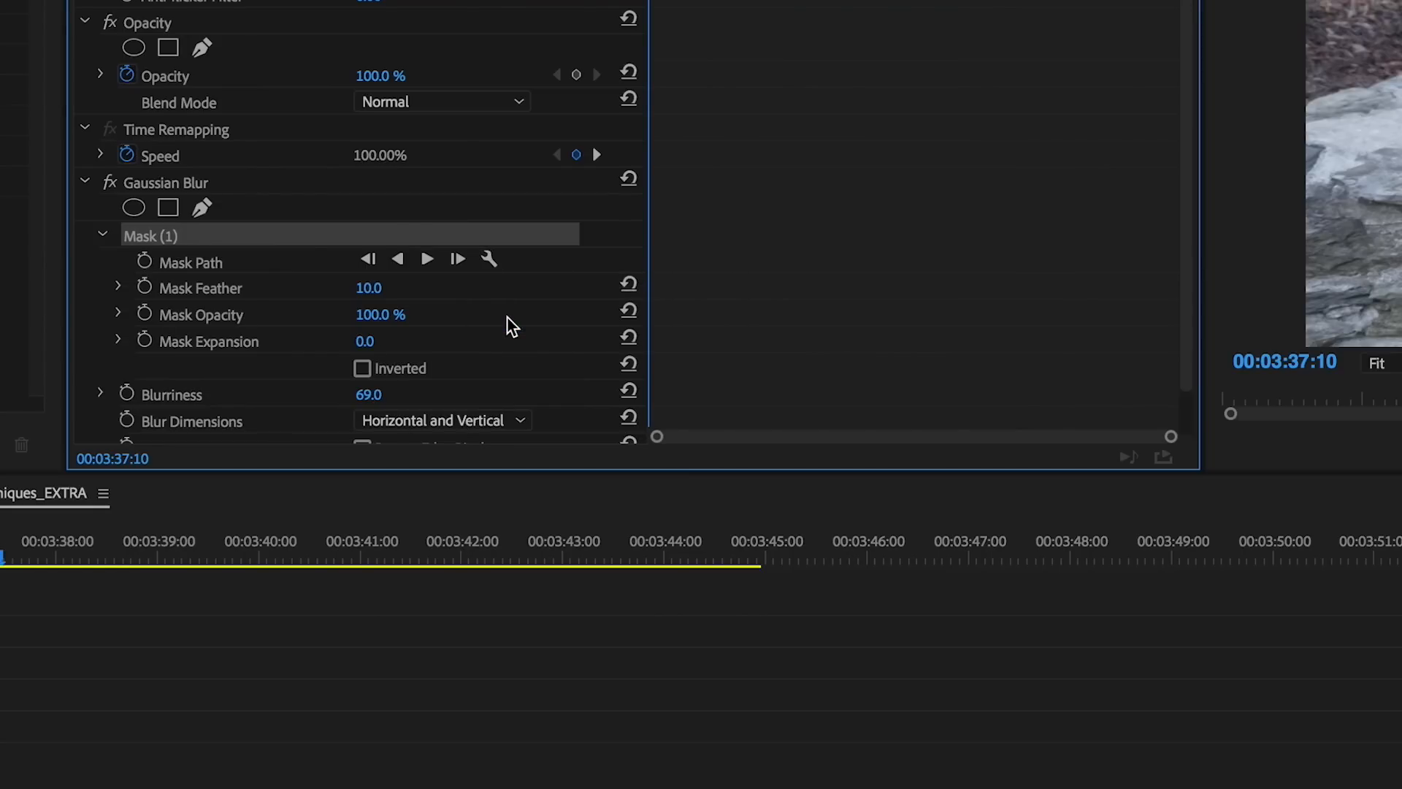
{"action": "left_click", "coordinate": [428, 260]}
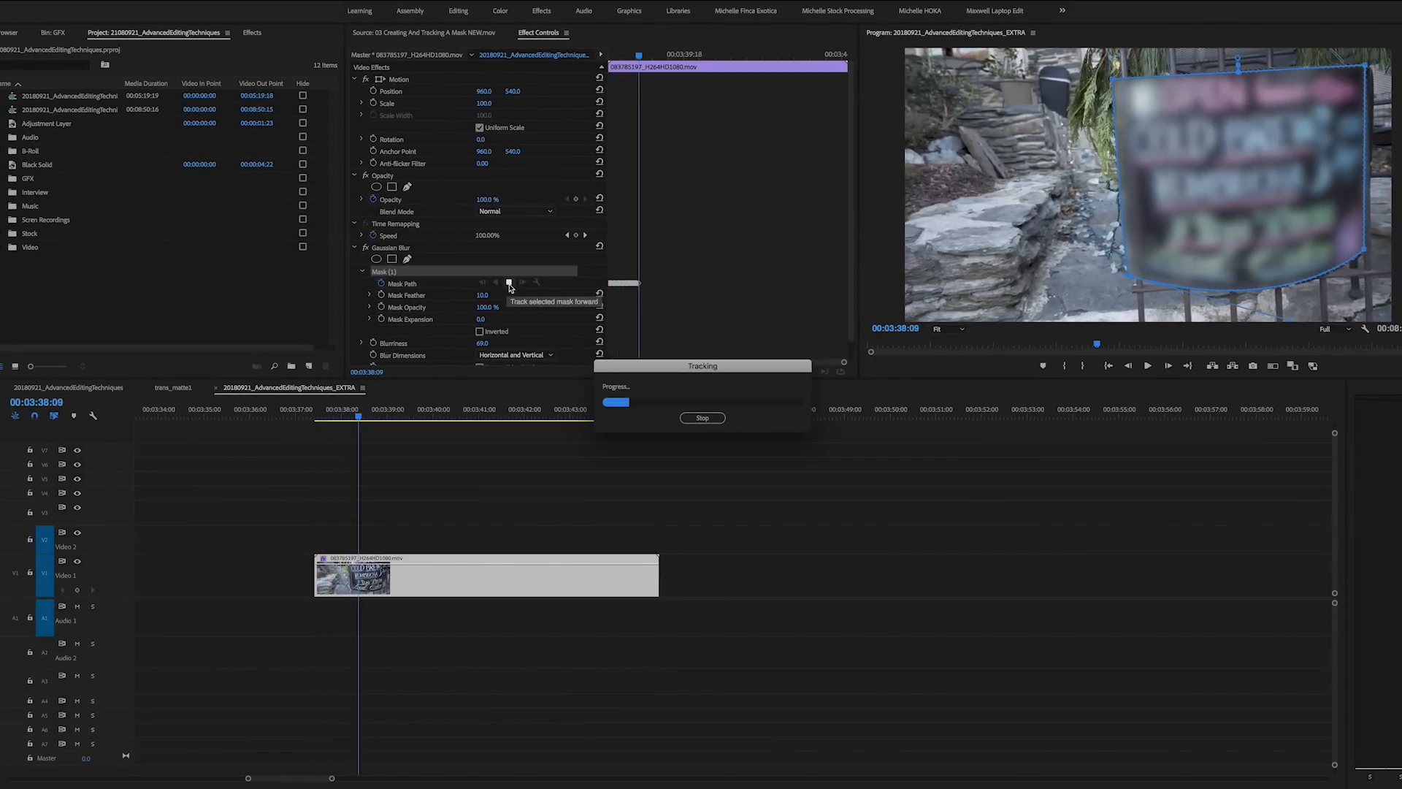
Step: Realign the mask corners with the sign at 00:03:39:21 and 00:03:40:20, tracking forward in between
{"action": "left_click_drag", "start_coordinate": [1361, 263], "coordinate": [1371, 272]}
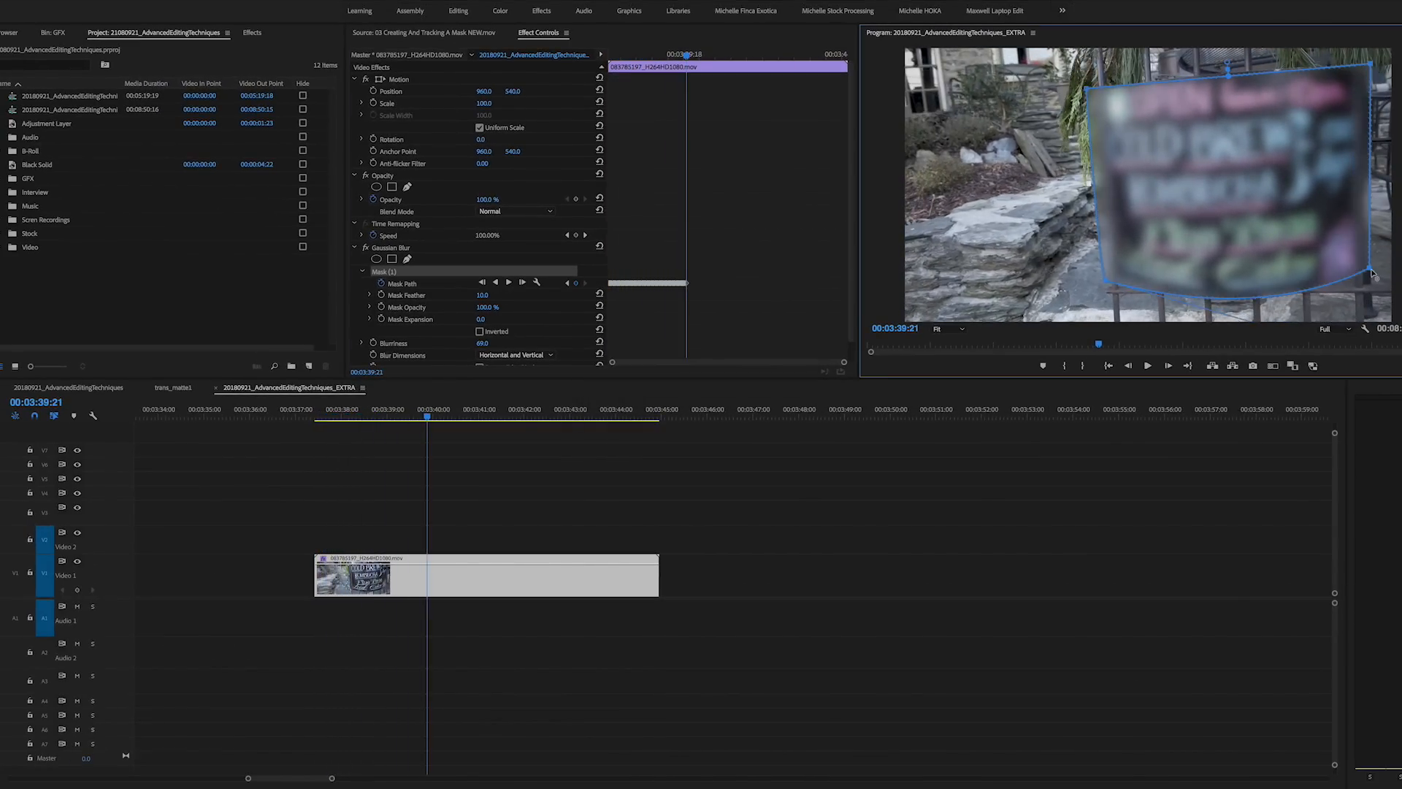
{"action": "left_click", "coordinate": [509, 282]}
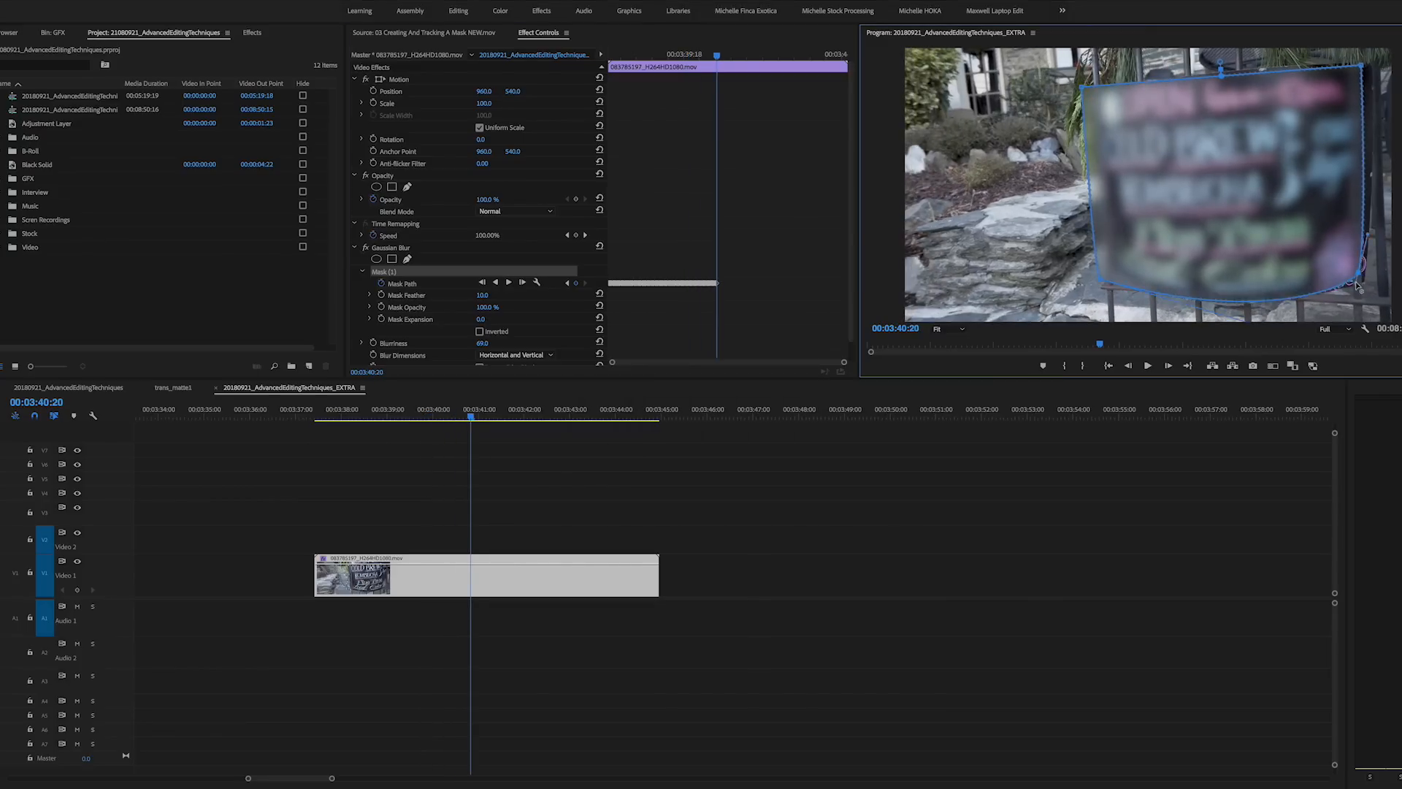
{"action": "left_click_drag", "start_coordinate": [1358, 273], "coordinate": [1363, 279]}
{"action": "left_click_drag", "start_coordinate": [1361, 65], "coordinate": [1373, 60]}
{"action": "left_click_drag", "start_coordinate": [1082, 88], "coordinate": [1091, 89]}
{"action": "left_click_drag", "start_coordinate": [1099, 279], "coordinate": [1114, 271]}
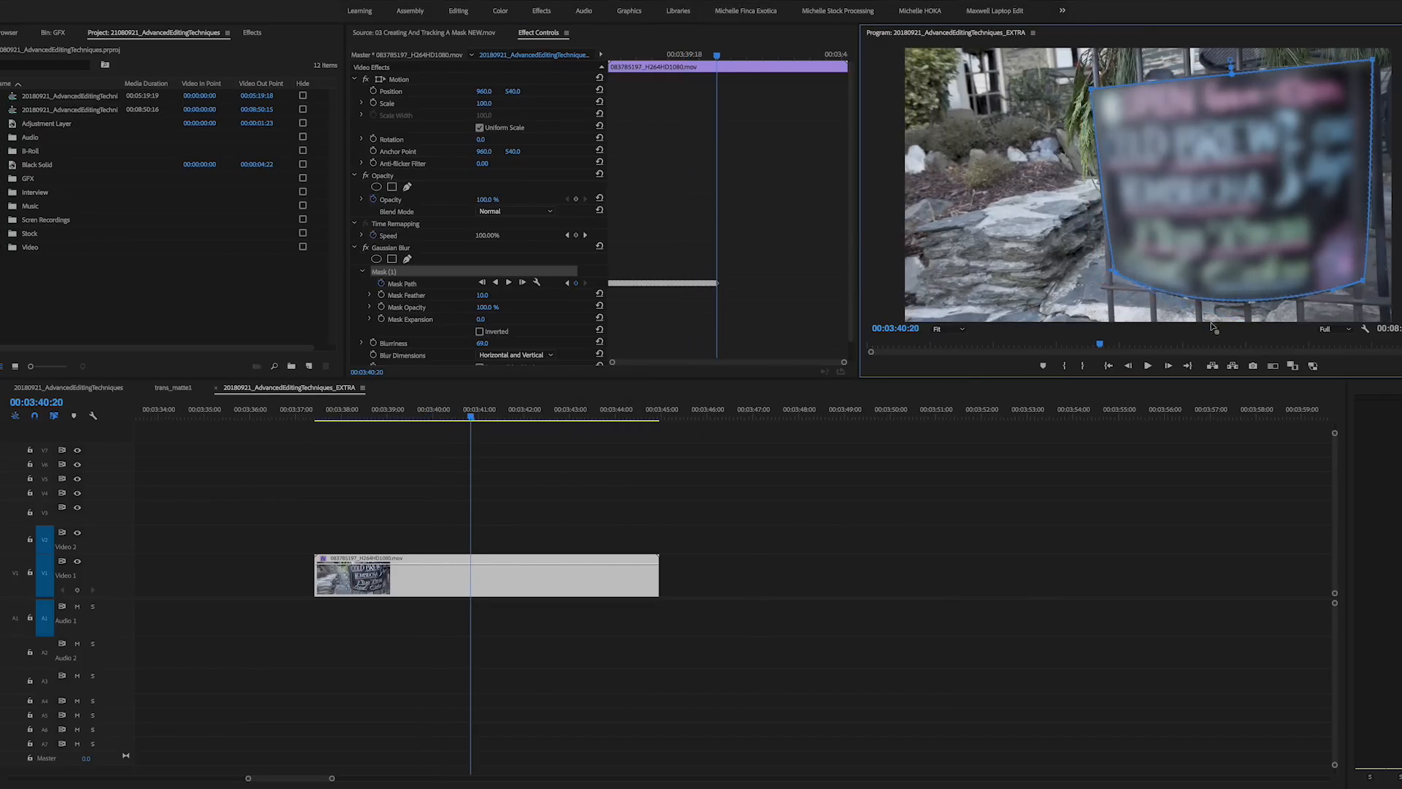
Step: Continue tracking the blur mask forward in short passes, pausing to realign its upper corners with the sign
{"action": "left_click", "coordinate": [508, 282]}
{"action": "left_click", "coordinate": [687, 417]}
{"action": "left_click", "coordinate": [509, 282]}
{"action": "left_click", "coordinate": [688, 417]}
{"action": "left_click_drag", "start_coordinate": [1360, 61], "coordinate": [1366, 57]}
{"action": "left_click", "coordinate": [509, 282]}
{"action": "left_click", "coordinate": [687, 416]}
{"action": "left_click_drag", "start_coordinate": [1081, 84], "coordinate": [1090, 85]}
{"action": "left_click", "coordinate": [509, 282]}
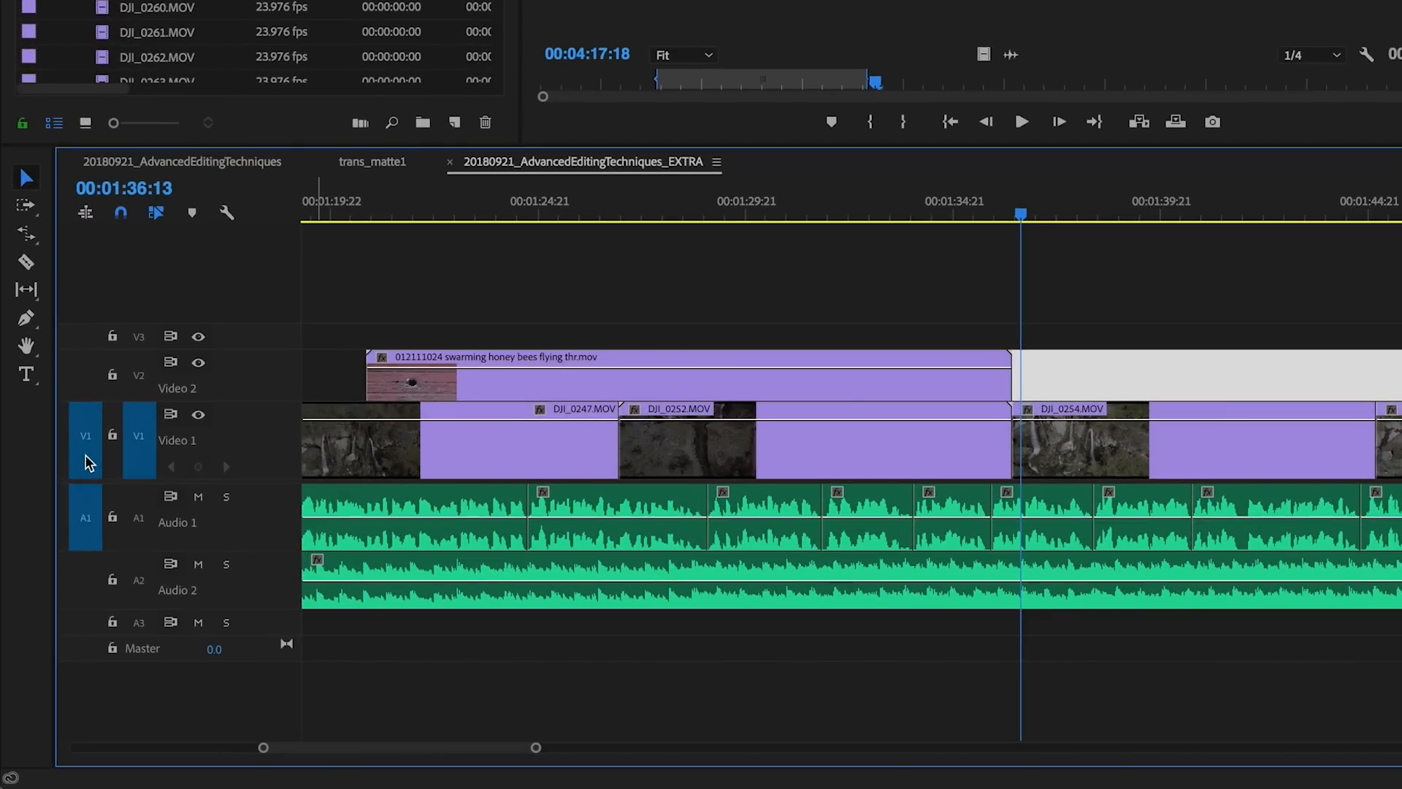
Step: Patch the source video V1 to track V2 and the source audio A1 to track A3
{"action": "left_click", "coordinate": [86, 463]}
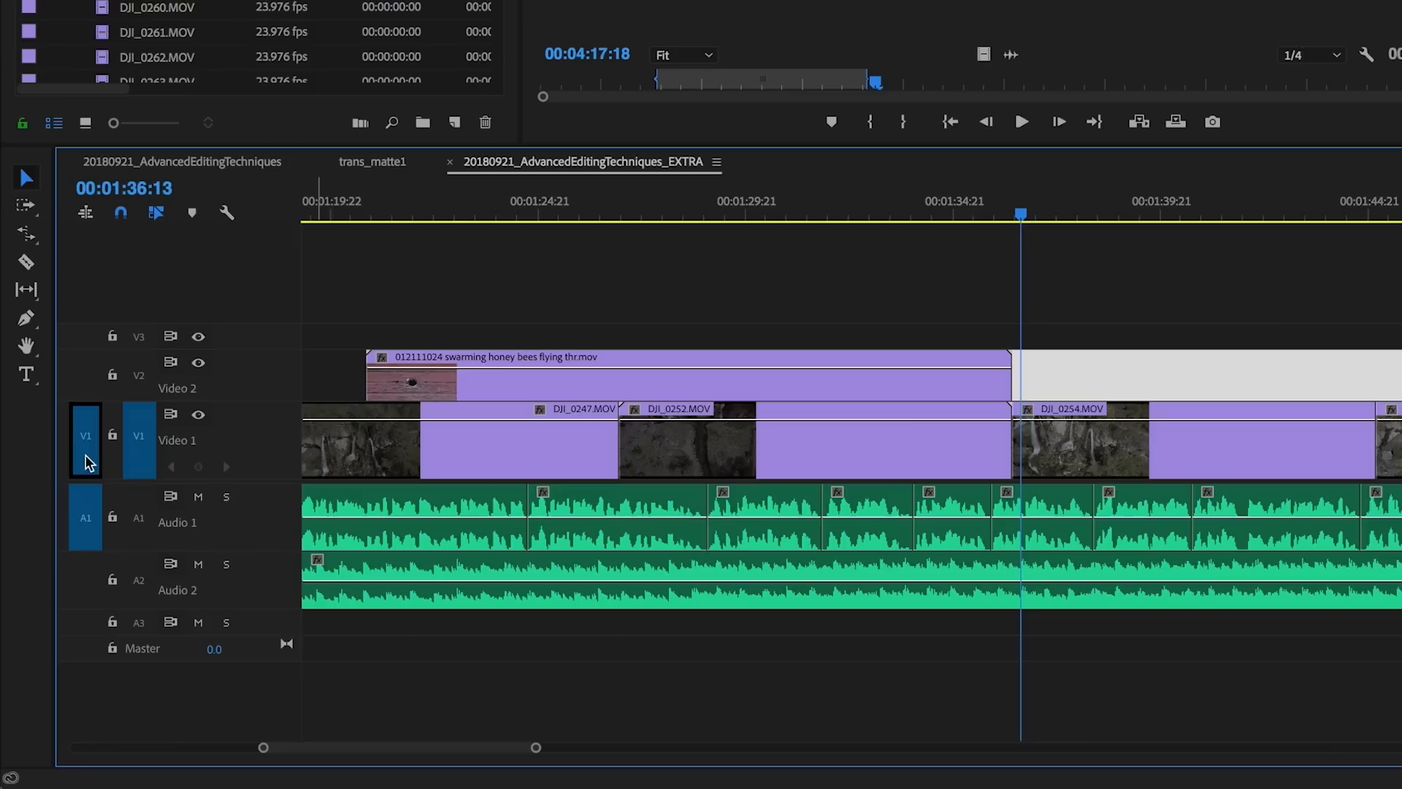
{"action": "left_click", "coordinate": [85, 394]}
{"action": "left_click", "coordinate": [84, 626]}
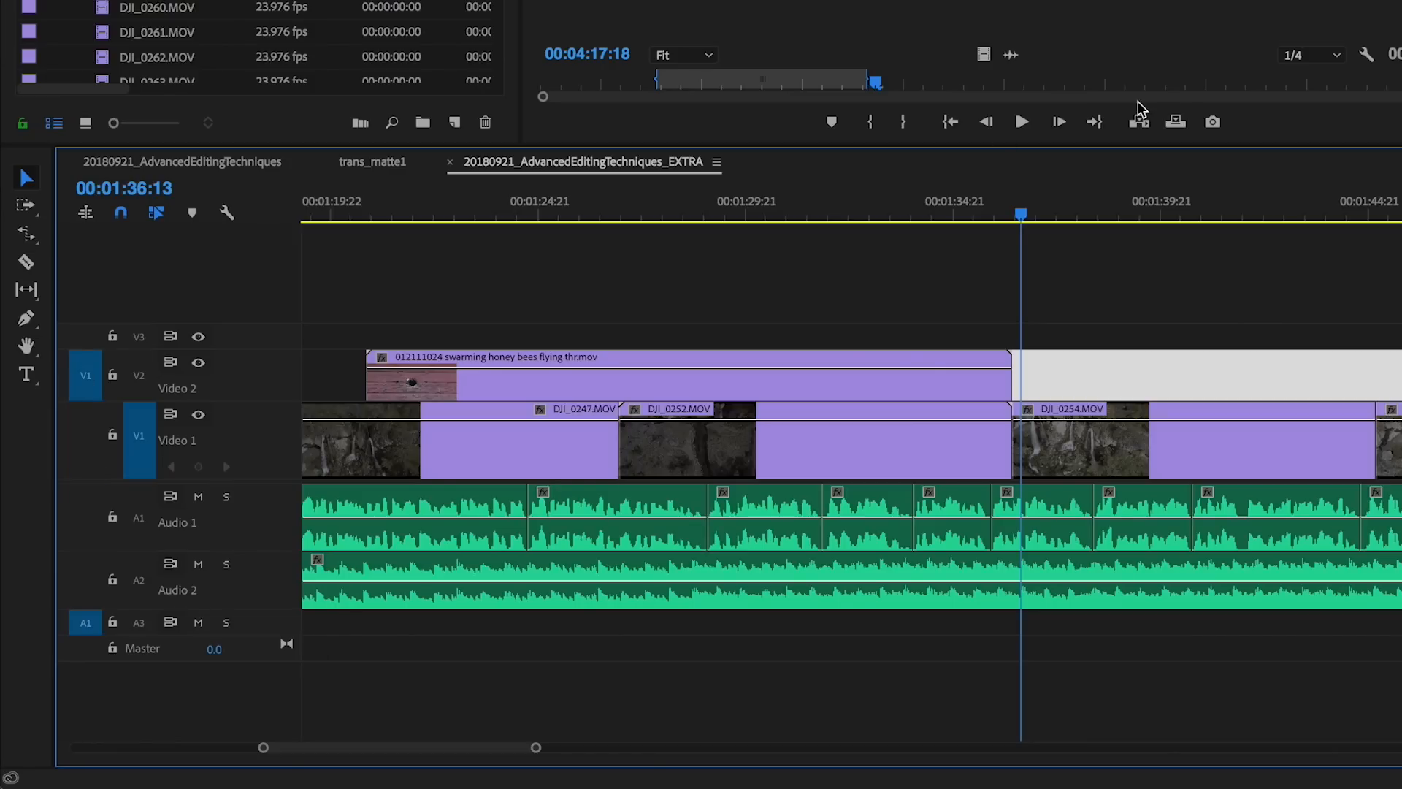
Step: Overwrite the harvesting-potatoes source clip onto V2 and A3 at the playhead, insert it again, and overwrite a third copy
{"action": "left_click", "coordinate": [1176, 122]}
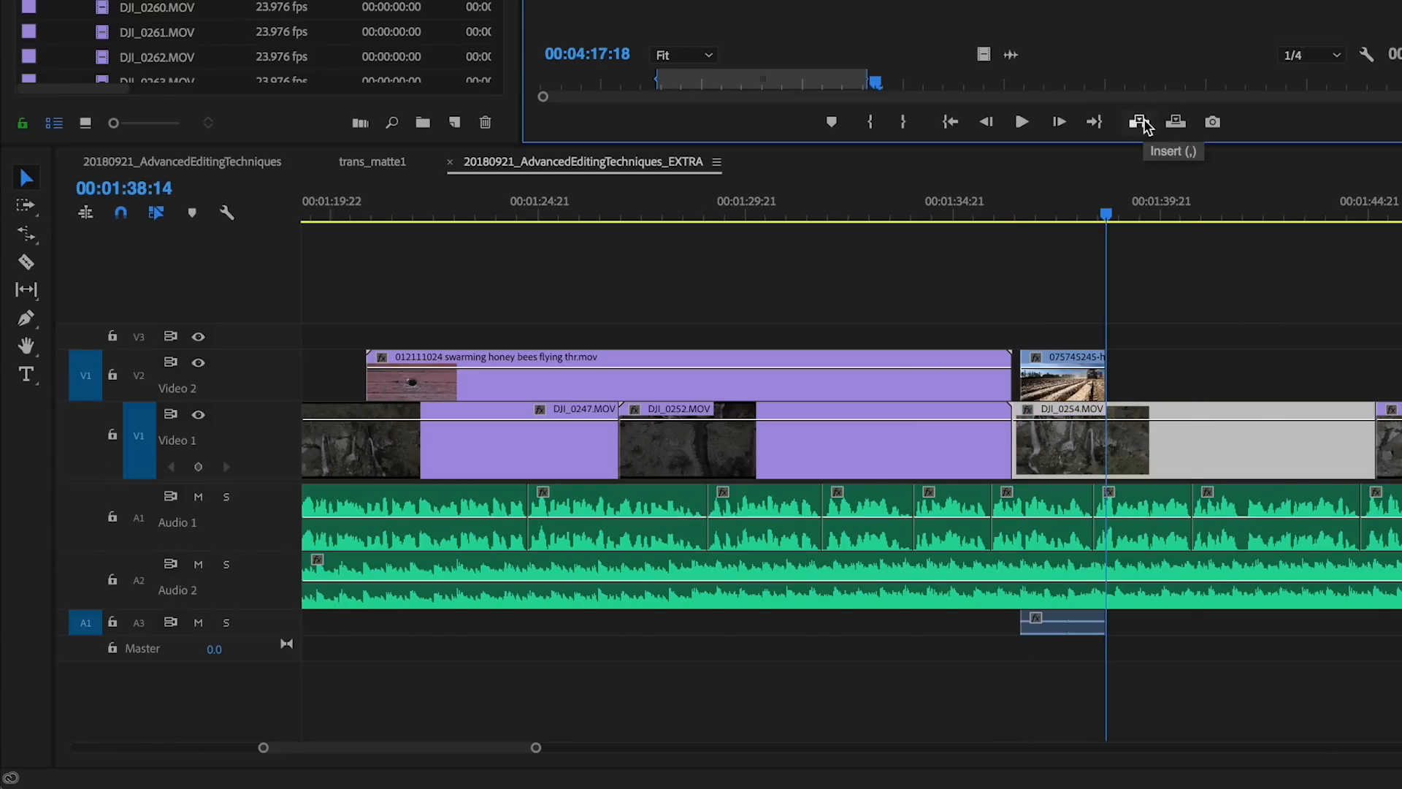
{"action": "left_click", "coordinate": [1141, 122]}
{"action": "left_click", "coordinate": [1175, 122]}
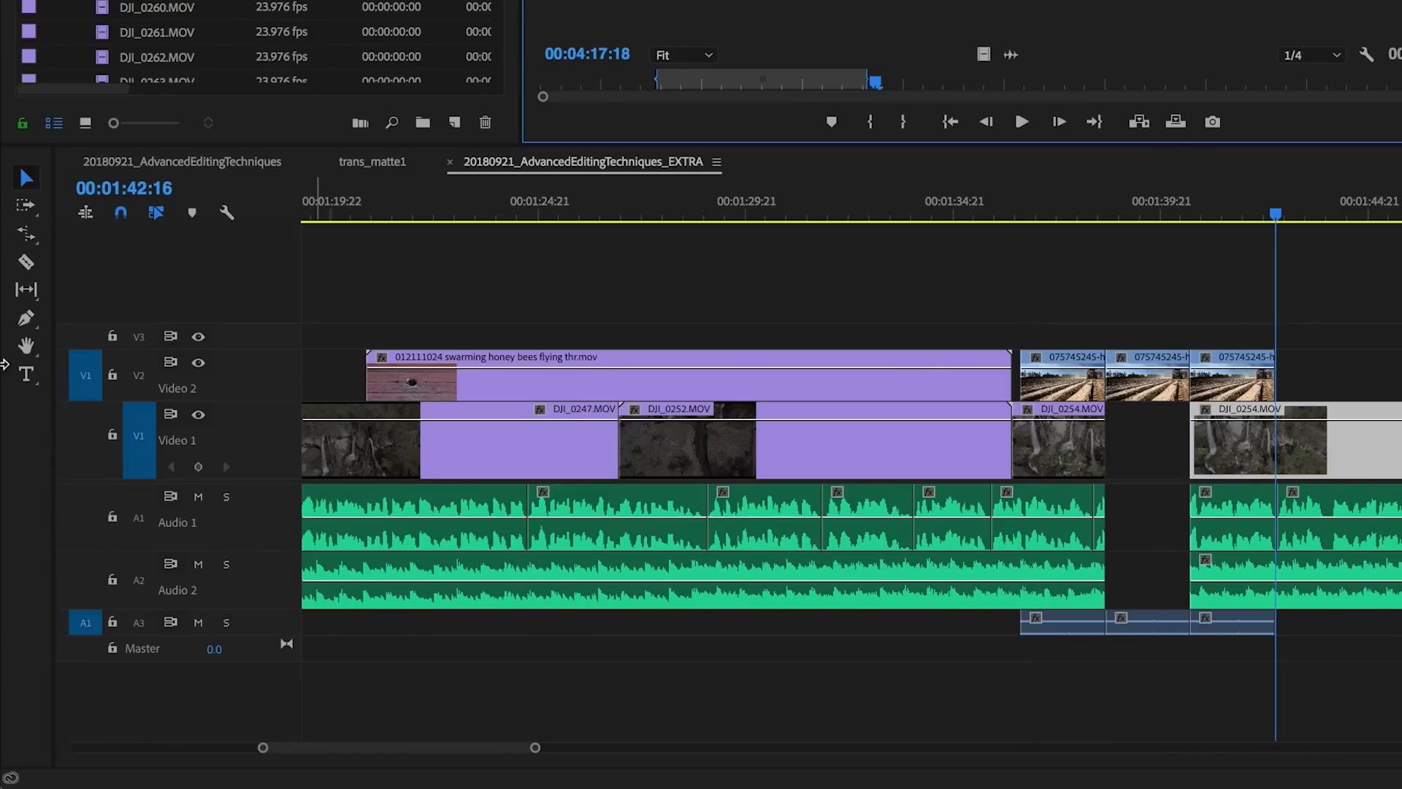
Step: Turn off the source patches on V2 and A3 and patch the source video and audio to V1 and A1
{"action": "left_click", "coordinate": [86, 375]}
{"action": "left_click", "coordinate": [85, 622]}
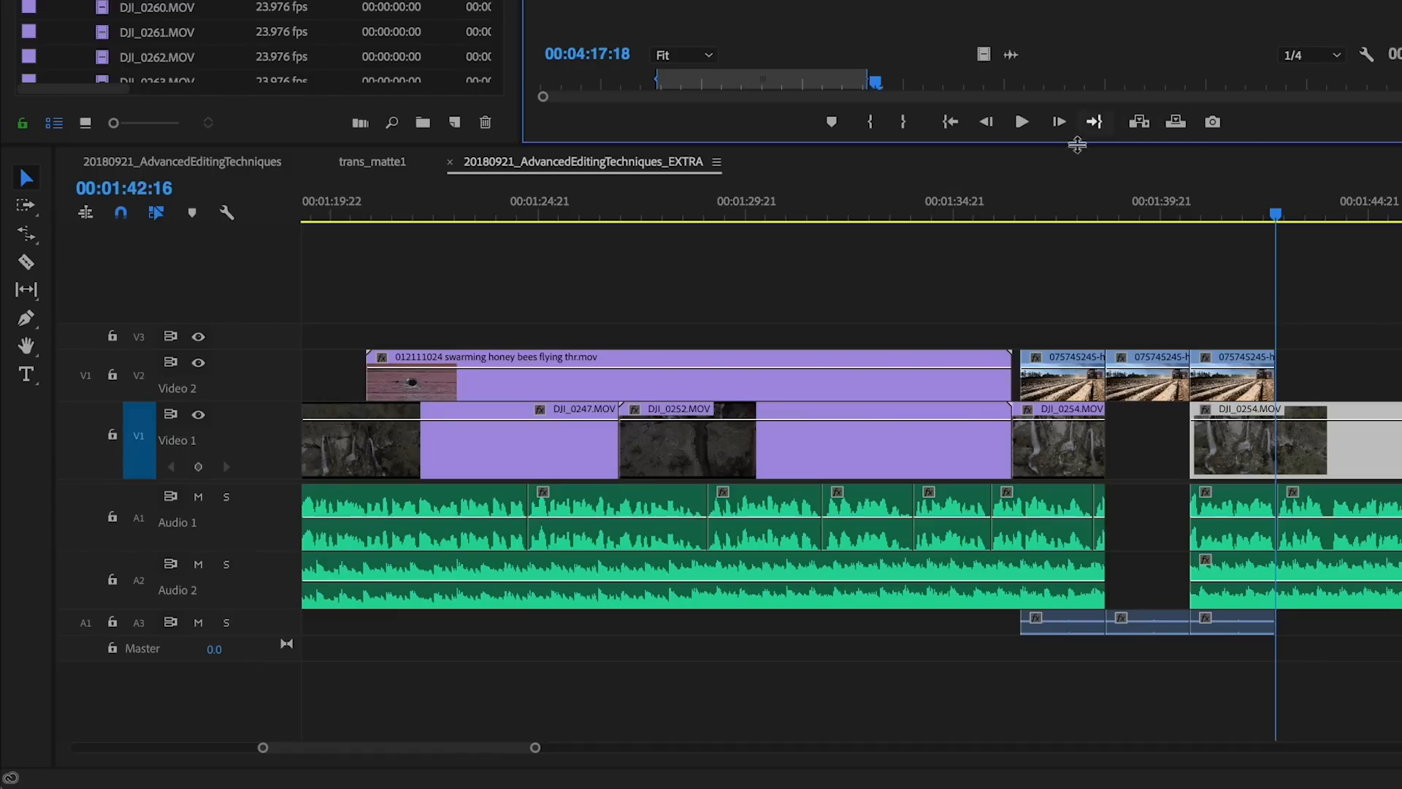
{"action": "left_click", "coordinate": [86, 438]}
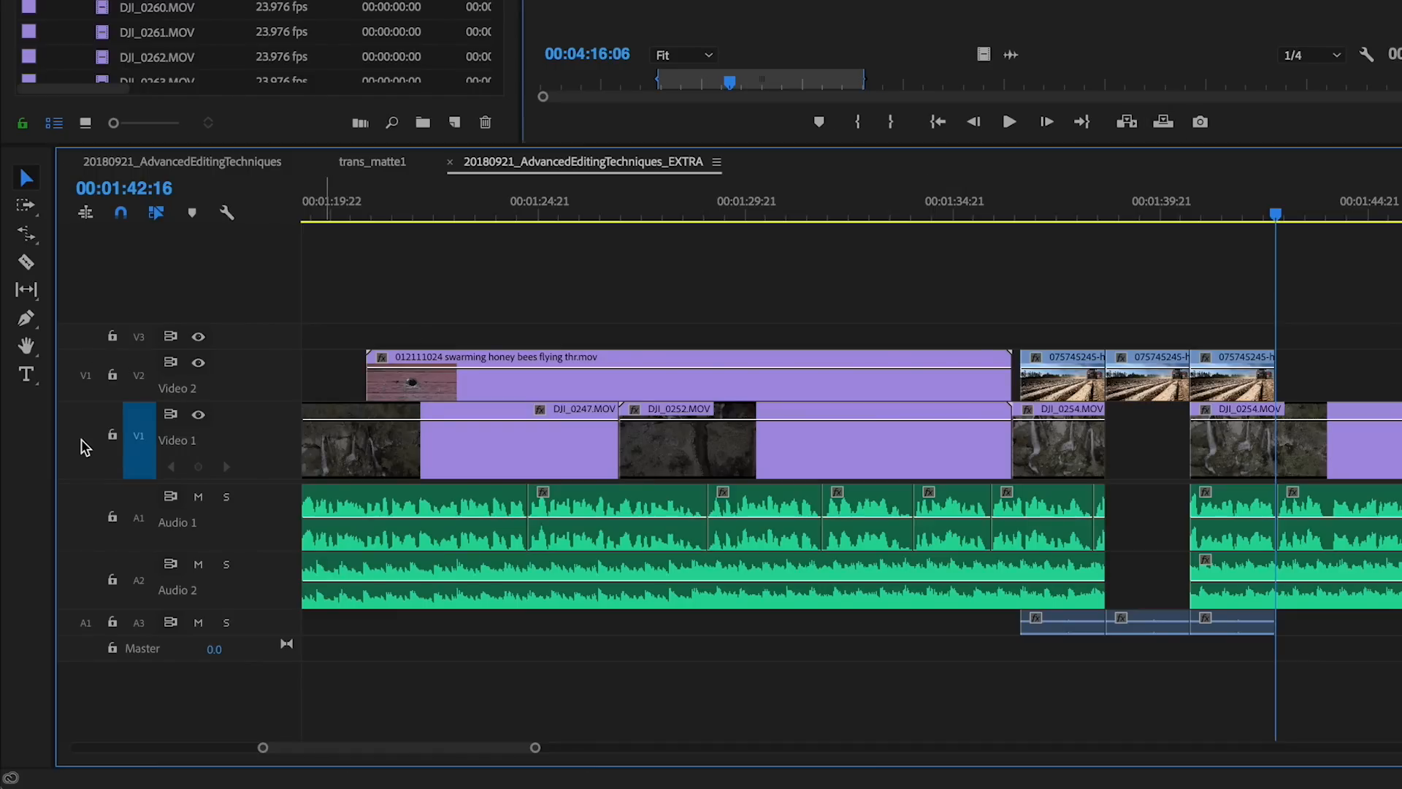
{"action": "left_click", "coordinate": [86, 518]}
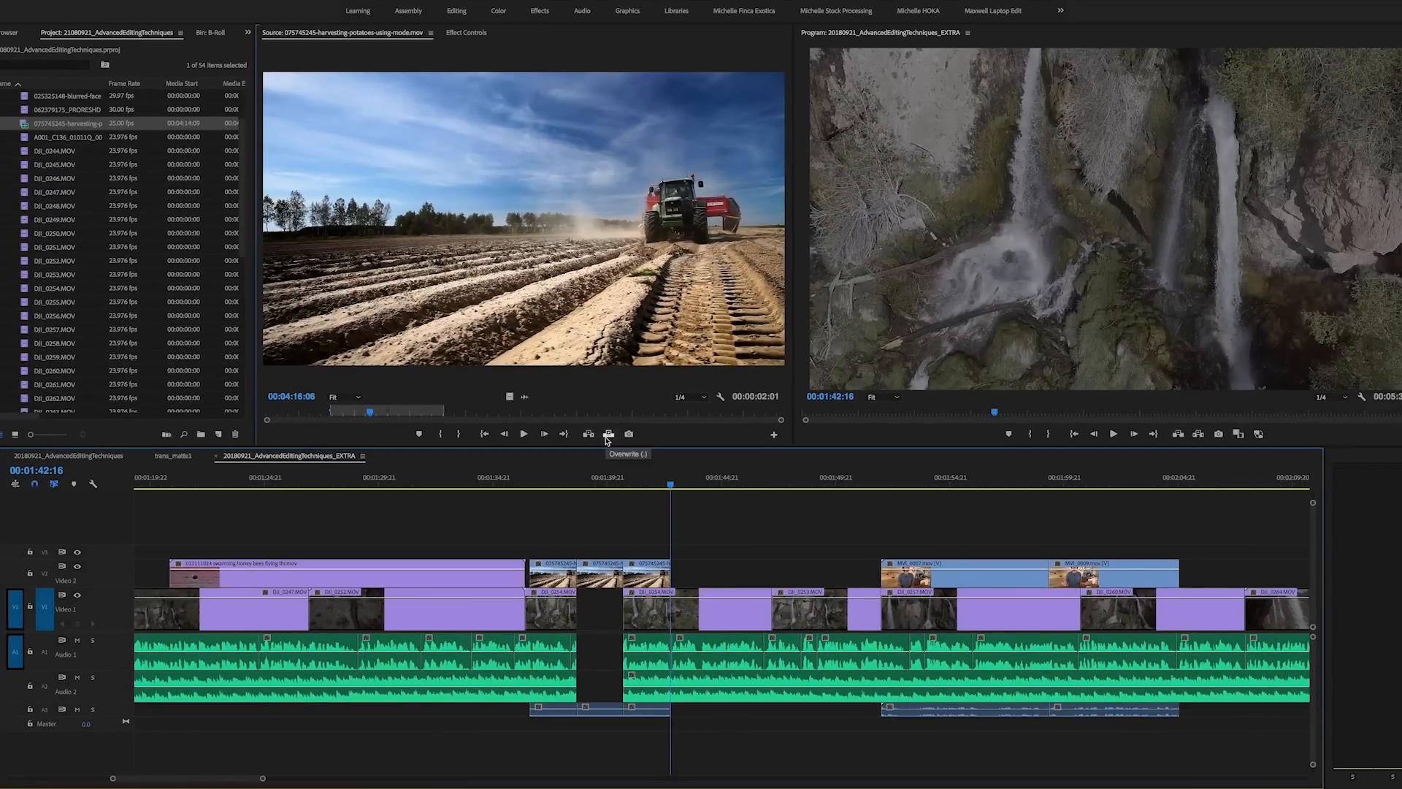
{"action": "left_click", "coordinate": [1163, 122]}
{"action": "left_click", "coordinate": [588, 434]}
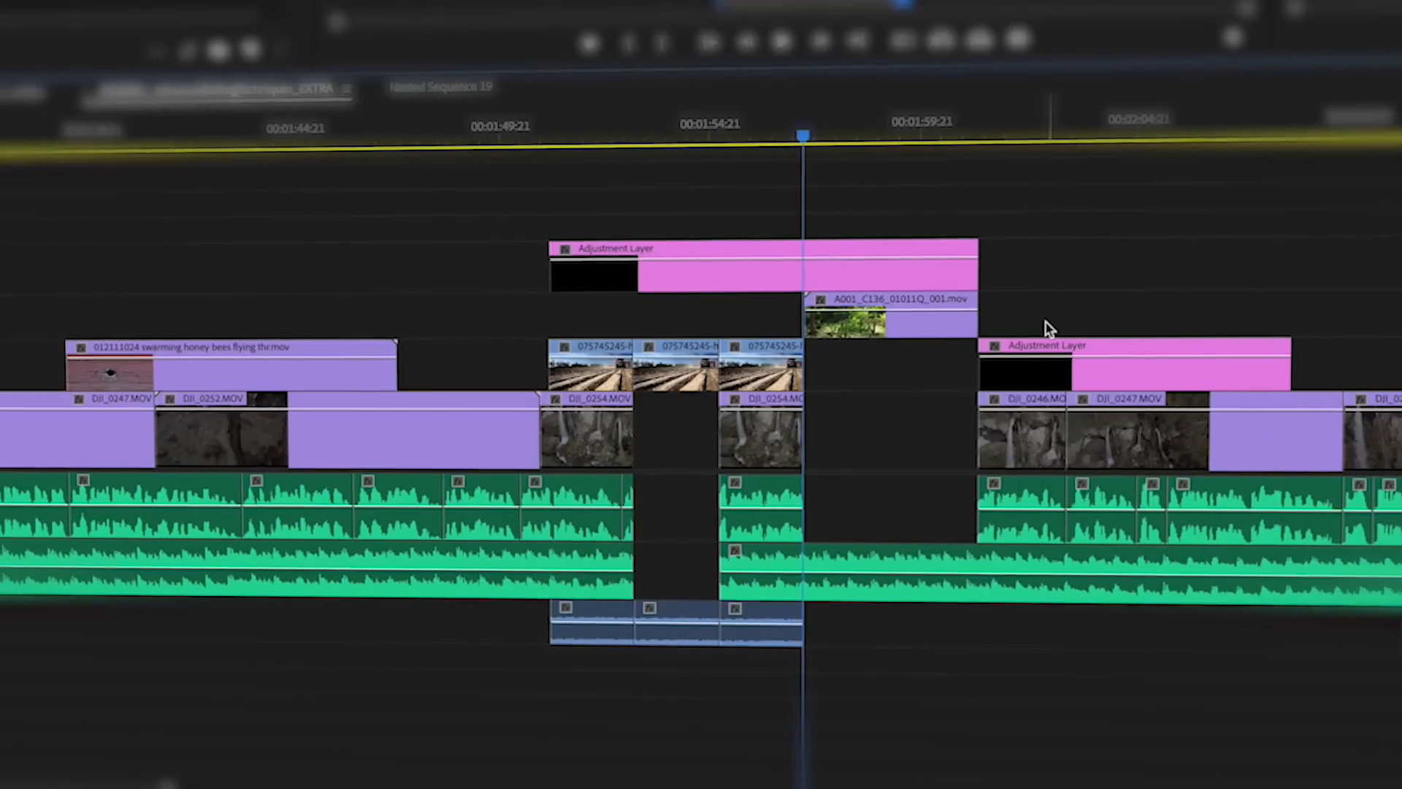
Step: Paste a copy of the honey bees clip onto V1 at 00:01:57:03 and step the playhead back through edit points to 00:01:55:03
{"action": "left_click", "coordinate": [304, 378]}
{"action": "key", "text": "ctrl+v"}
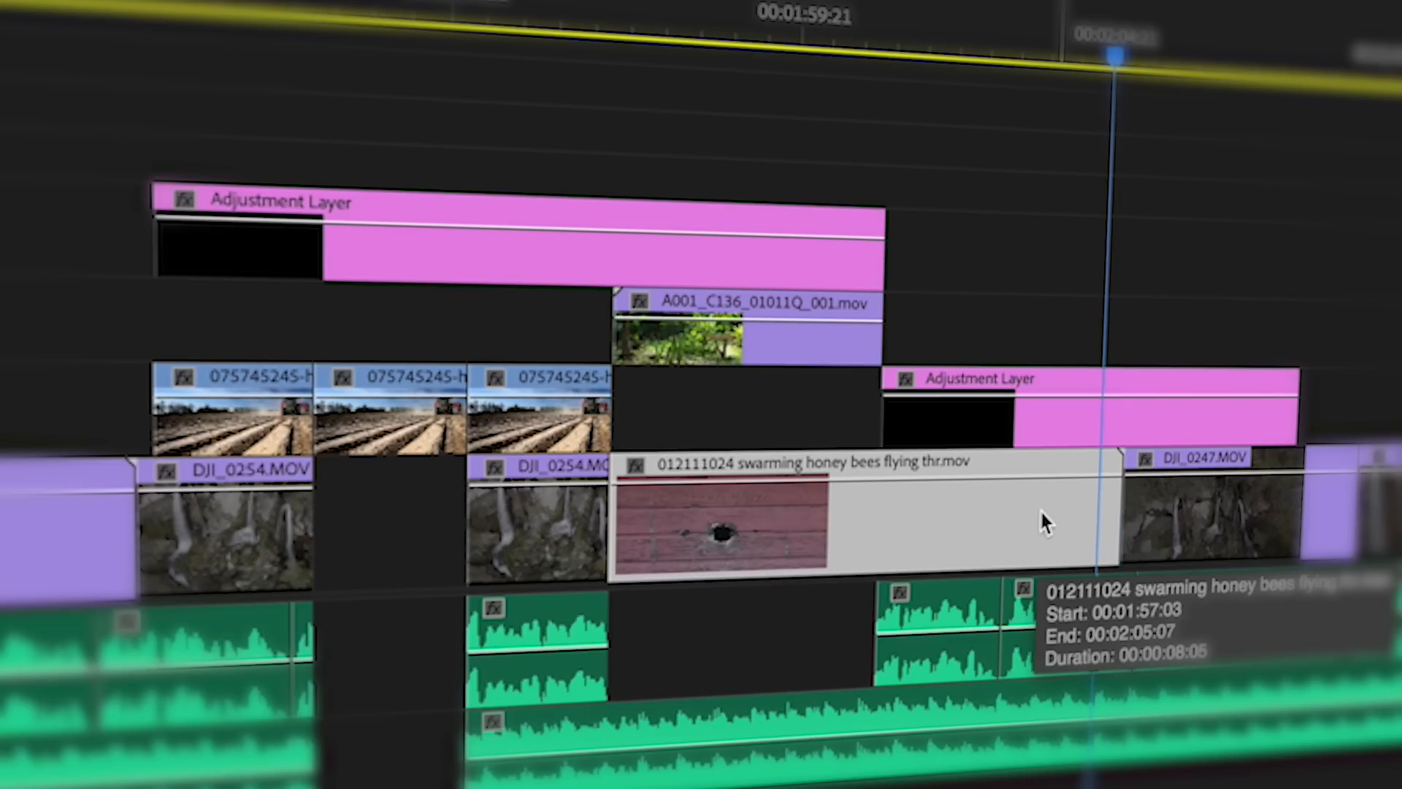
{"action": "key", "text": "Up"}
{"action": "key", "text": "Up"}
{"action": "key", "text": "Up"}
{"action": "key", "text": "Up"}
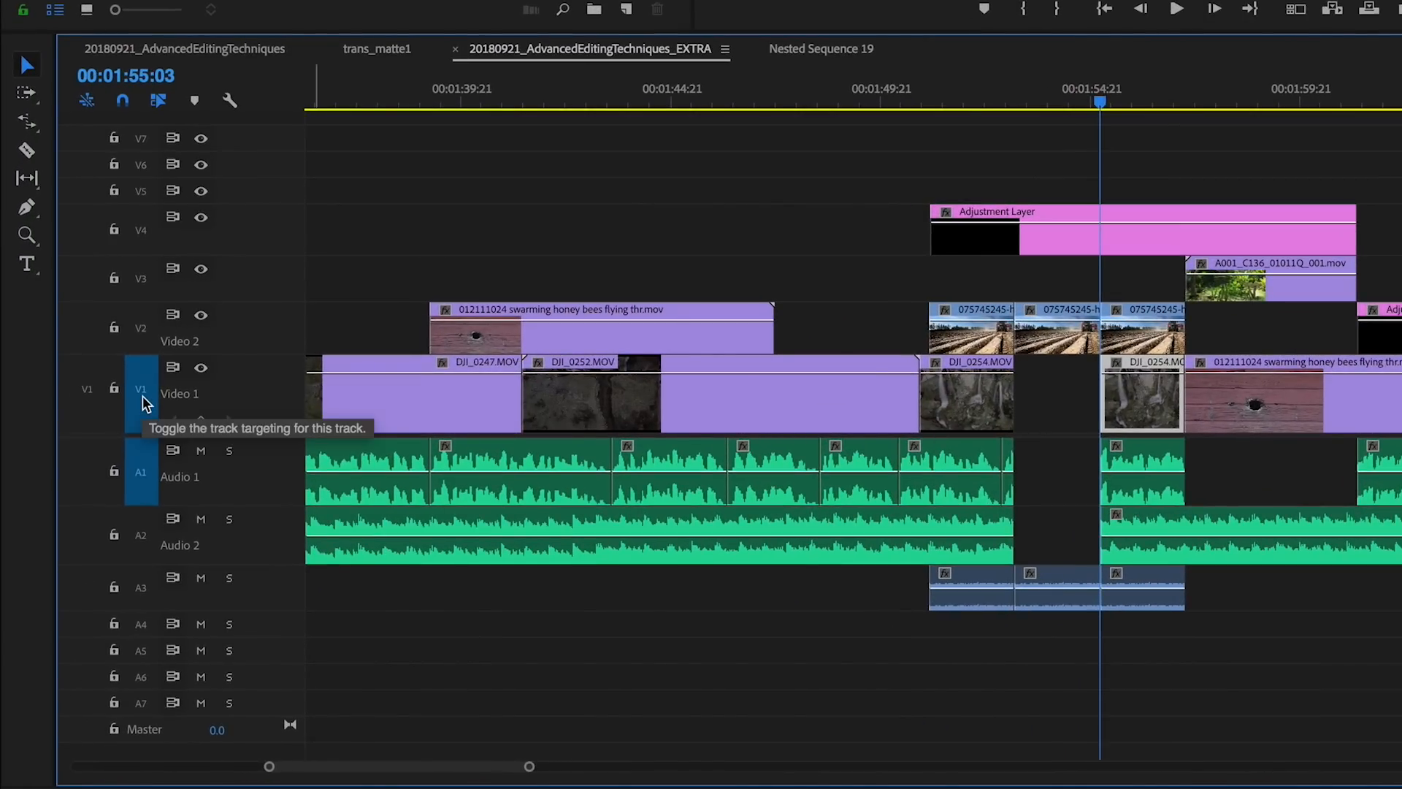
Step: Try switching the track targeting of V1, V2, V3 and V4 on and off
{"action": "left_click", "coordinate": [142, 396]}
{"action": "left_click", "coordinate": [141, 391]}
{"action": "left_click", "coordinate": [141, 328]}
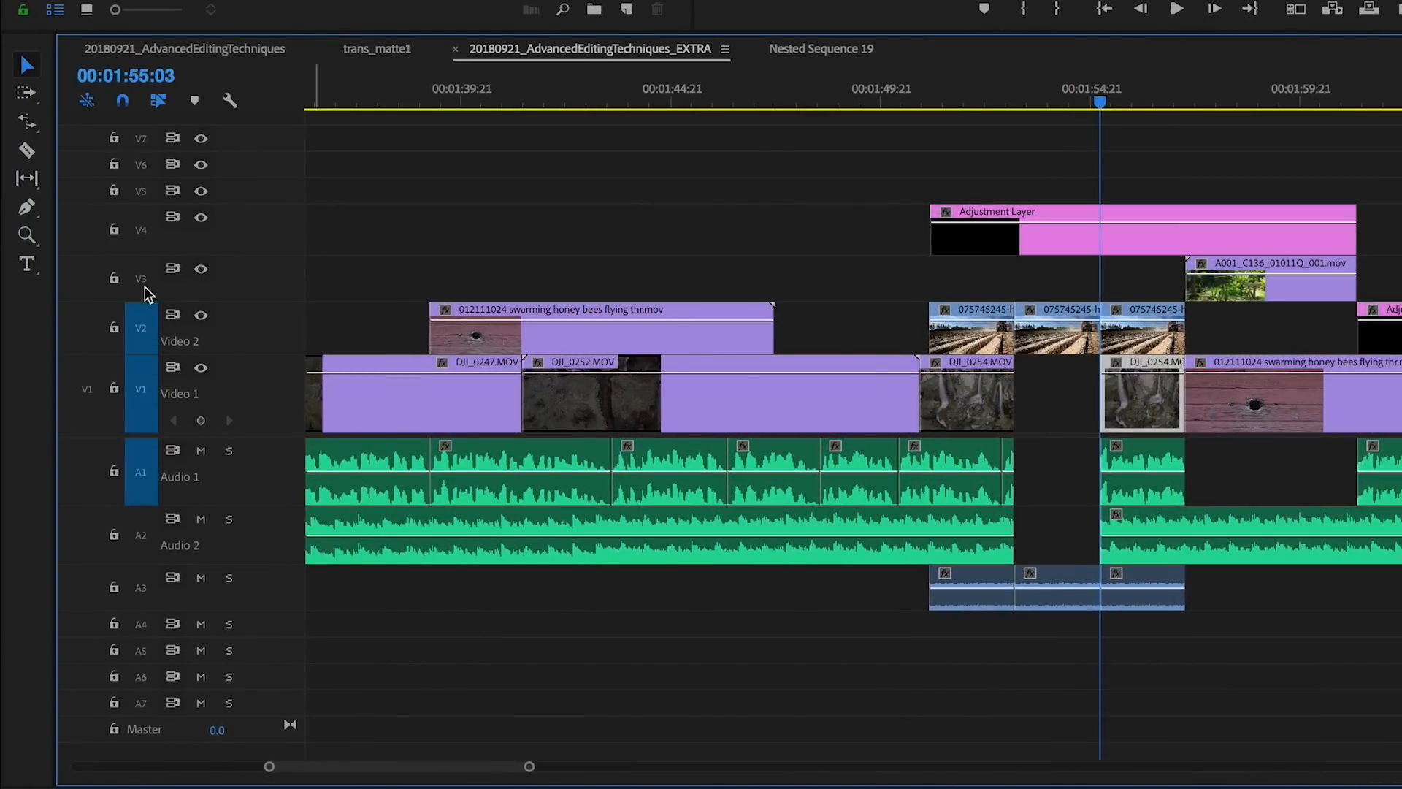
{"action": "left_click", "coordinate": [141, 278]}
{"action": "left_click", "coordinate": [140, 232]}
{"action": "left_click", "coordinate": [142, 235]}
{"action": "left_click", "coordinate": [141, 278]}
{"action": "left_click", "coordinate": [142, 328]}
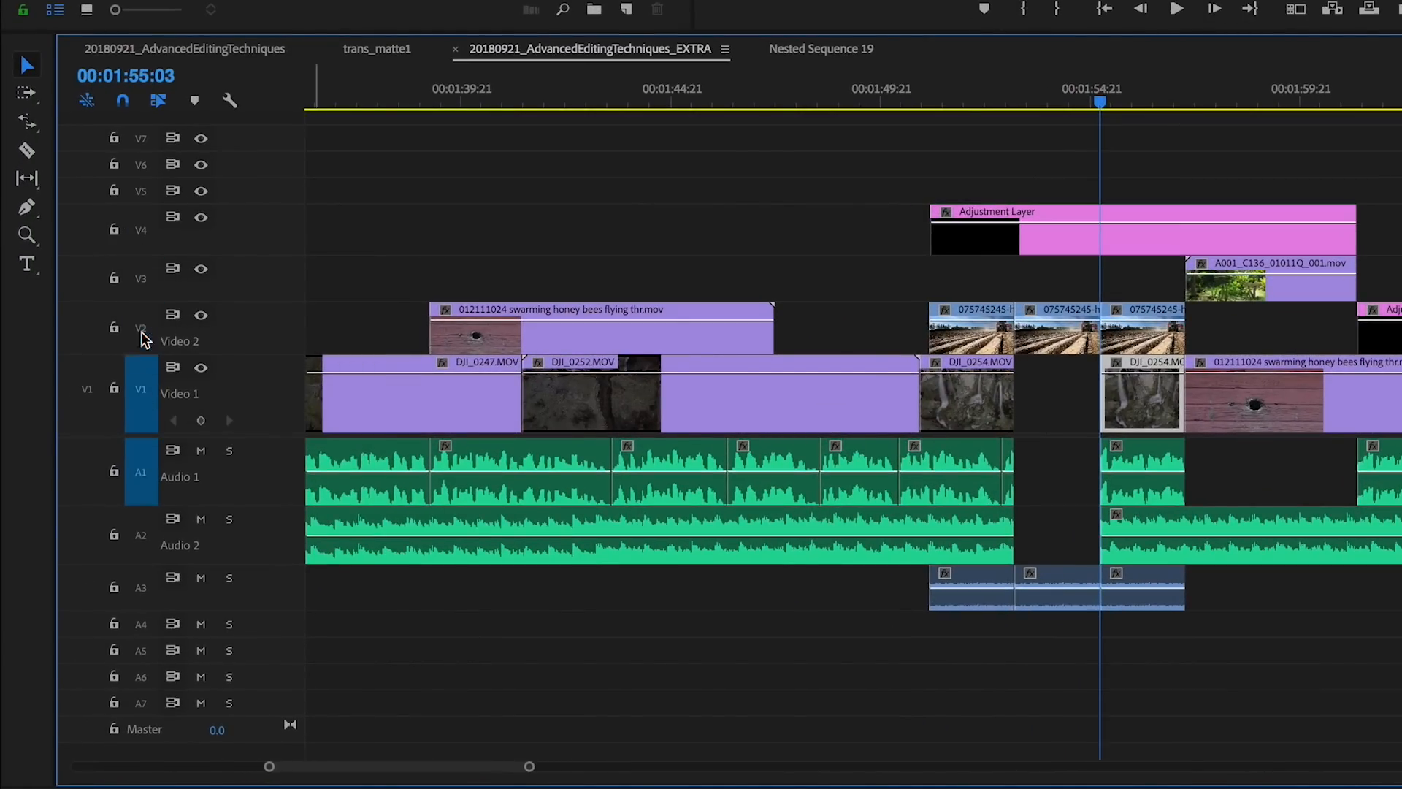
Step: Target video tracks V2, V3 and V4 and turn off targeting on V1
{"action": "left_click", "coordinate": [142, 415]}
{"action": "left_click", "coordinate": [142, 327]}
{"action": "left_click", "coordinate": [141, 279]}
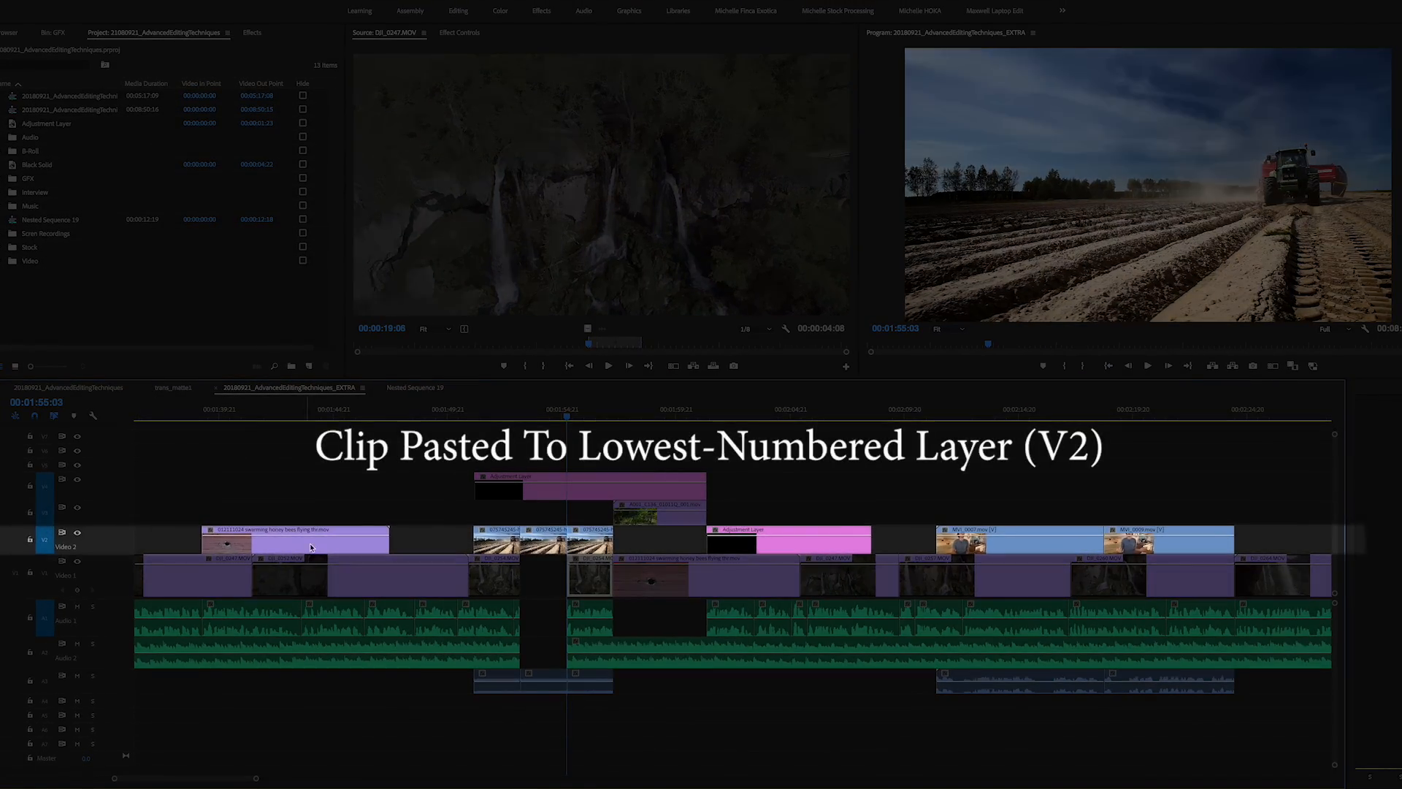
Step: Copy the honey bees clip on V2 and paste it at the start of the V2 Adjustment Layer
{"action": "left_click", "coordinate": [315, 544]}
{"action": "key", "text": "ctrl+c"}
{"action": "left_click", "coordinate": [708, 408]}
{"action": "key", "text": "ctrl+v"}
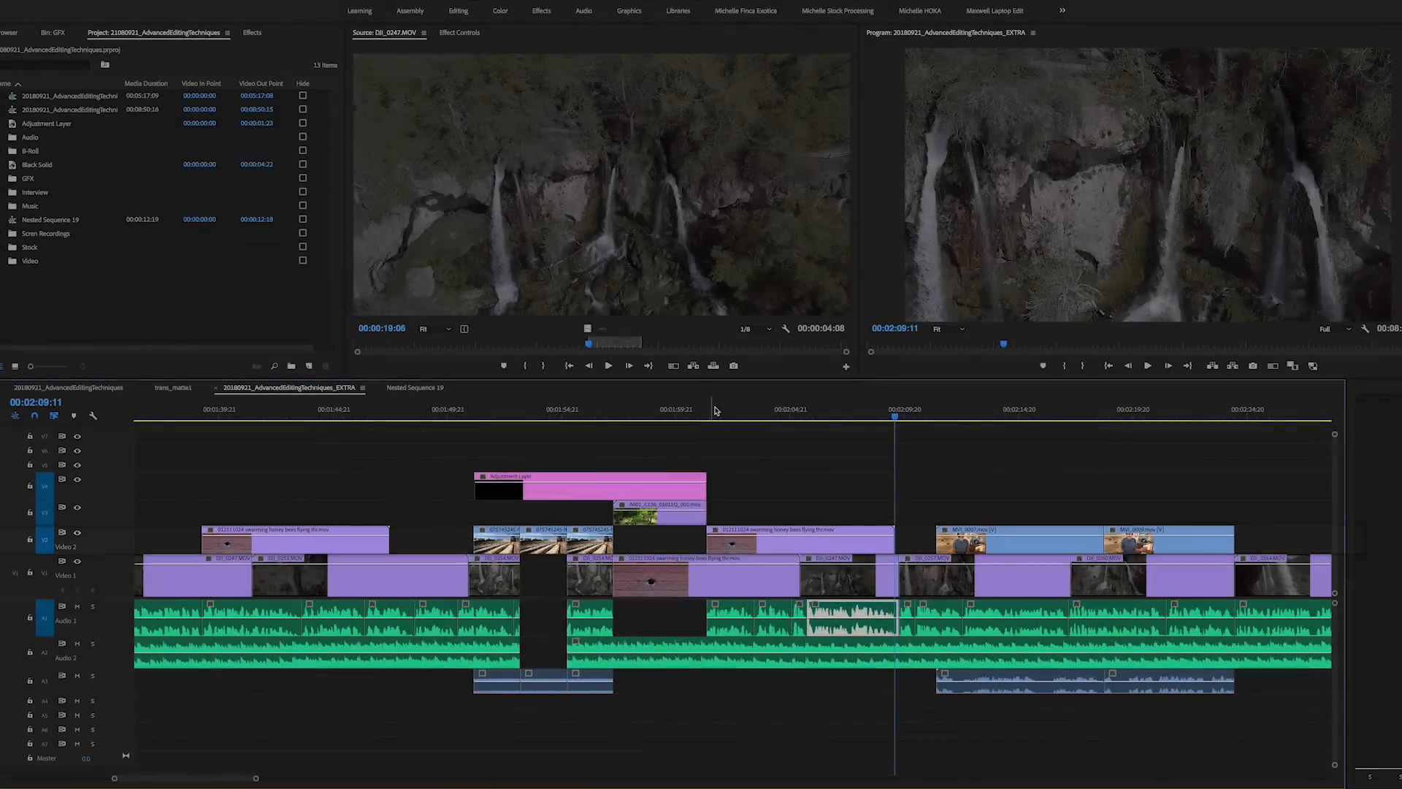
Step: Match Frame the pasted honey bees clip on V2 near 00:02:06:21
{"action": "left_click", "coordinate": [835, 416]}
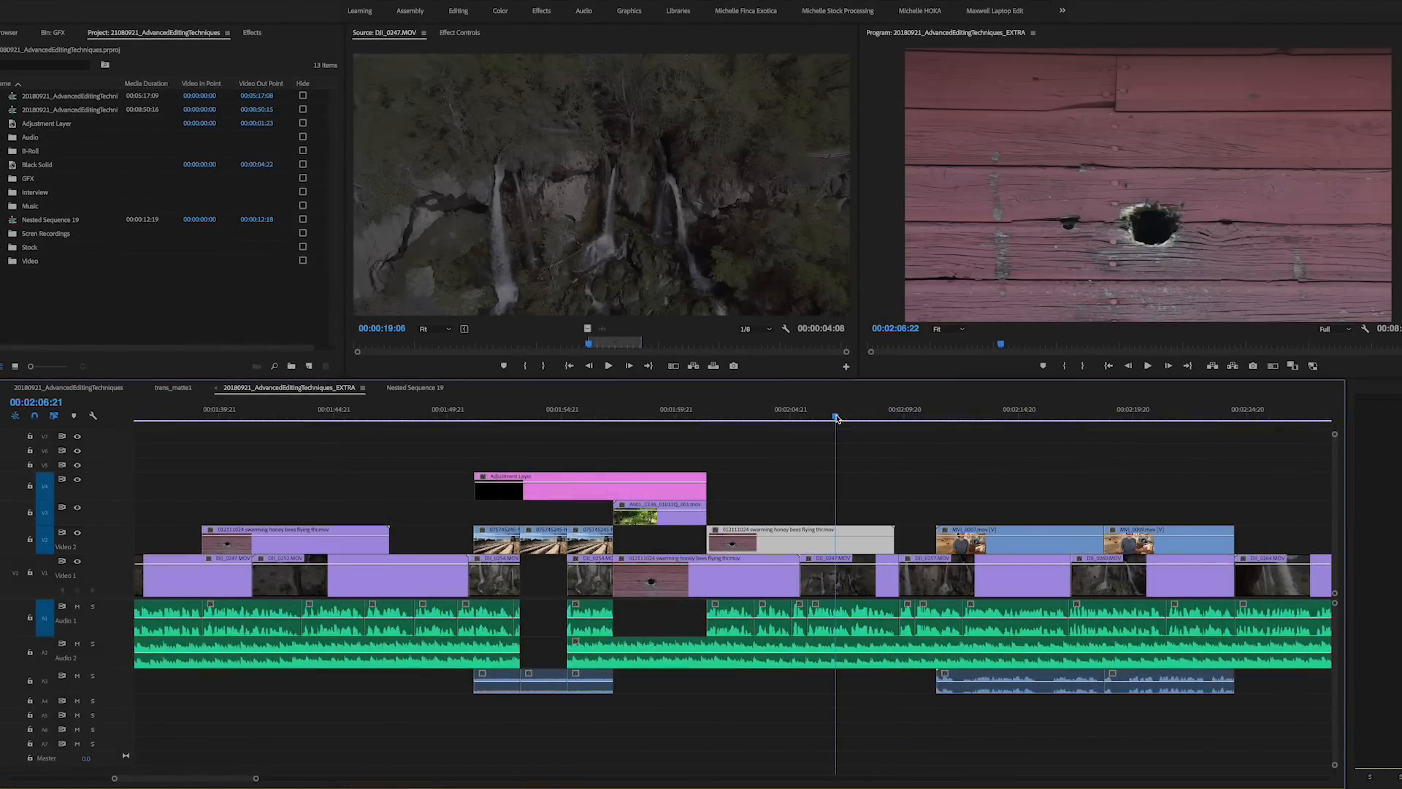
{"action": "key", "text": "f"}
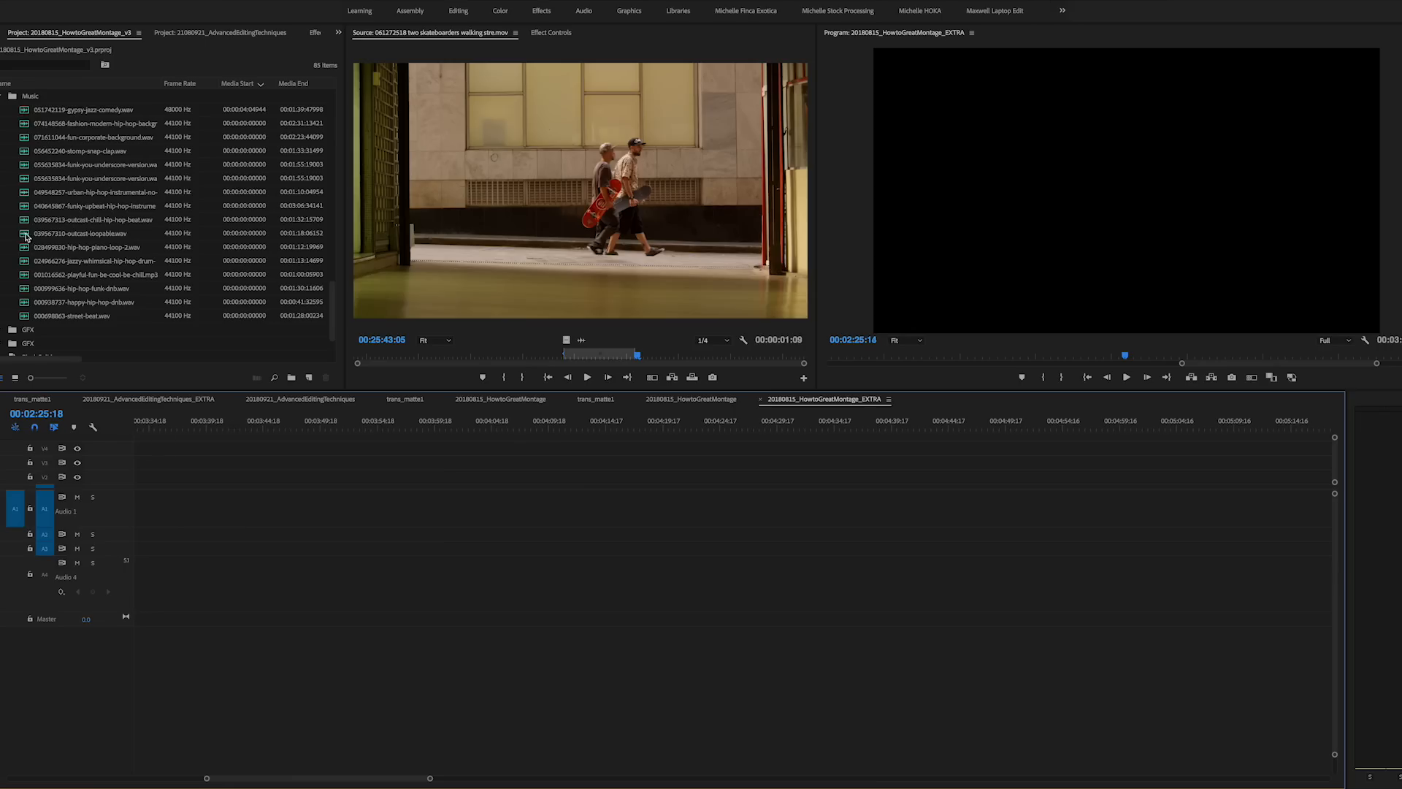
Step: Place 039567310-outcast-loopable.wav on Audio 1 and move the playhead to its start at 00:03:40:07
{"action": "left_click_drag", "start_coordinate": [26, 235], "coordinate": [213, 510]}
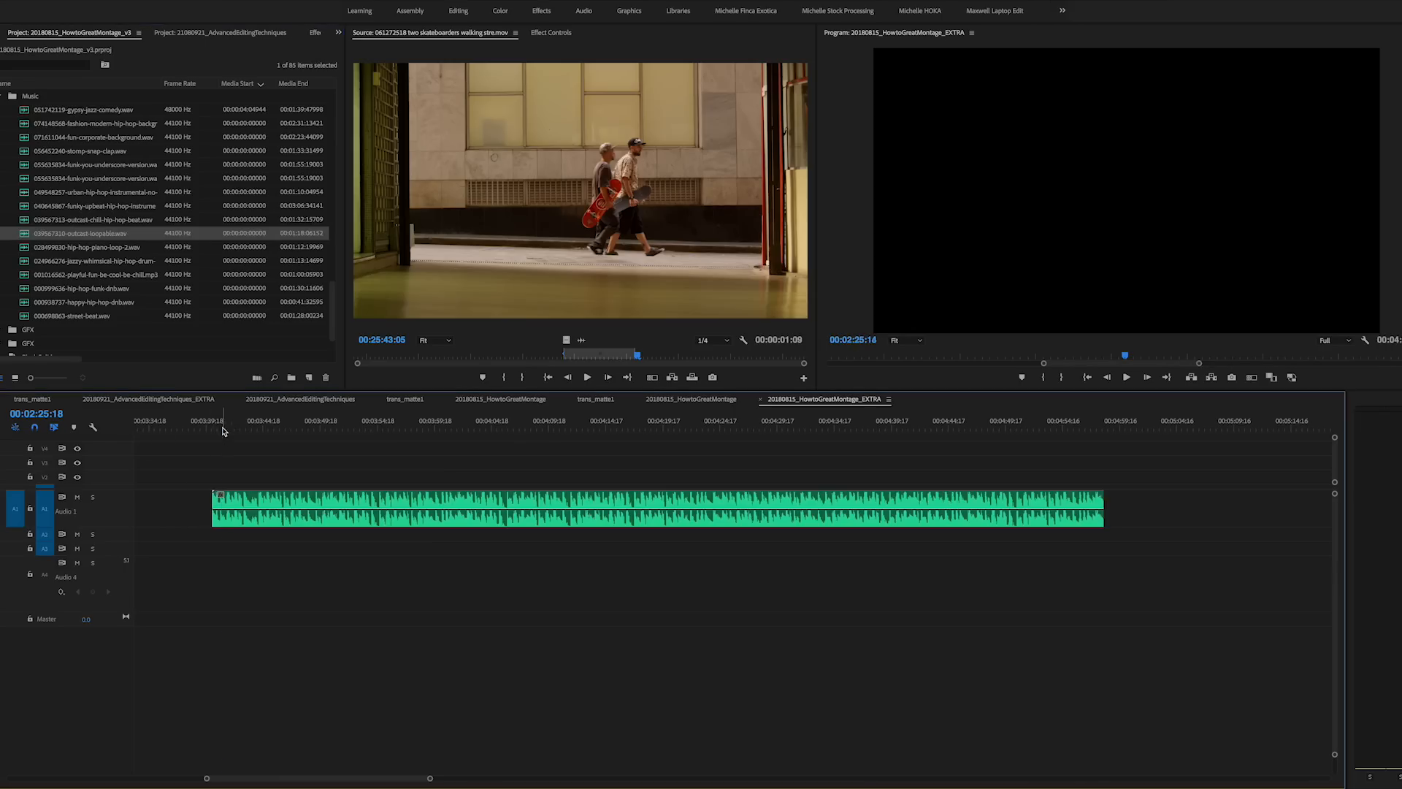
{"action": "left_click", "coordinate": [214, 428]}
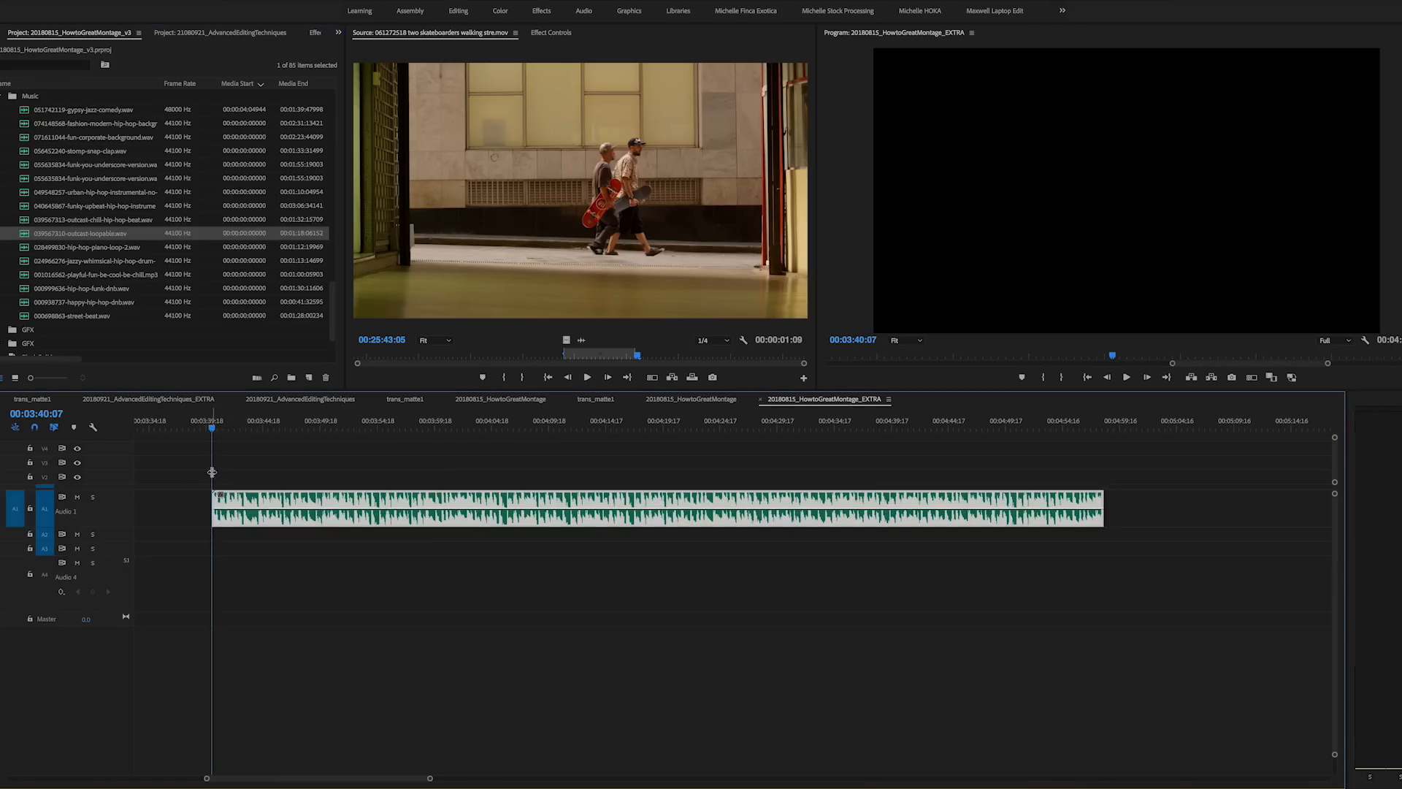
{"action": "left_click", "coordinate": [227, 460]}
Step: Play the music track from its start and add sequence markers on the beat
{"action": "key", "text": "m"}
{"action": "key", "text": "space"}
{"action": "key", "text": "m"}
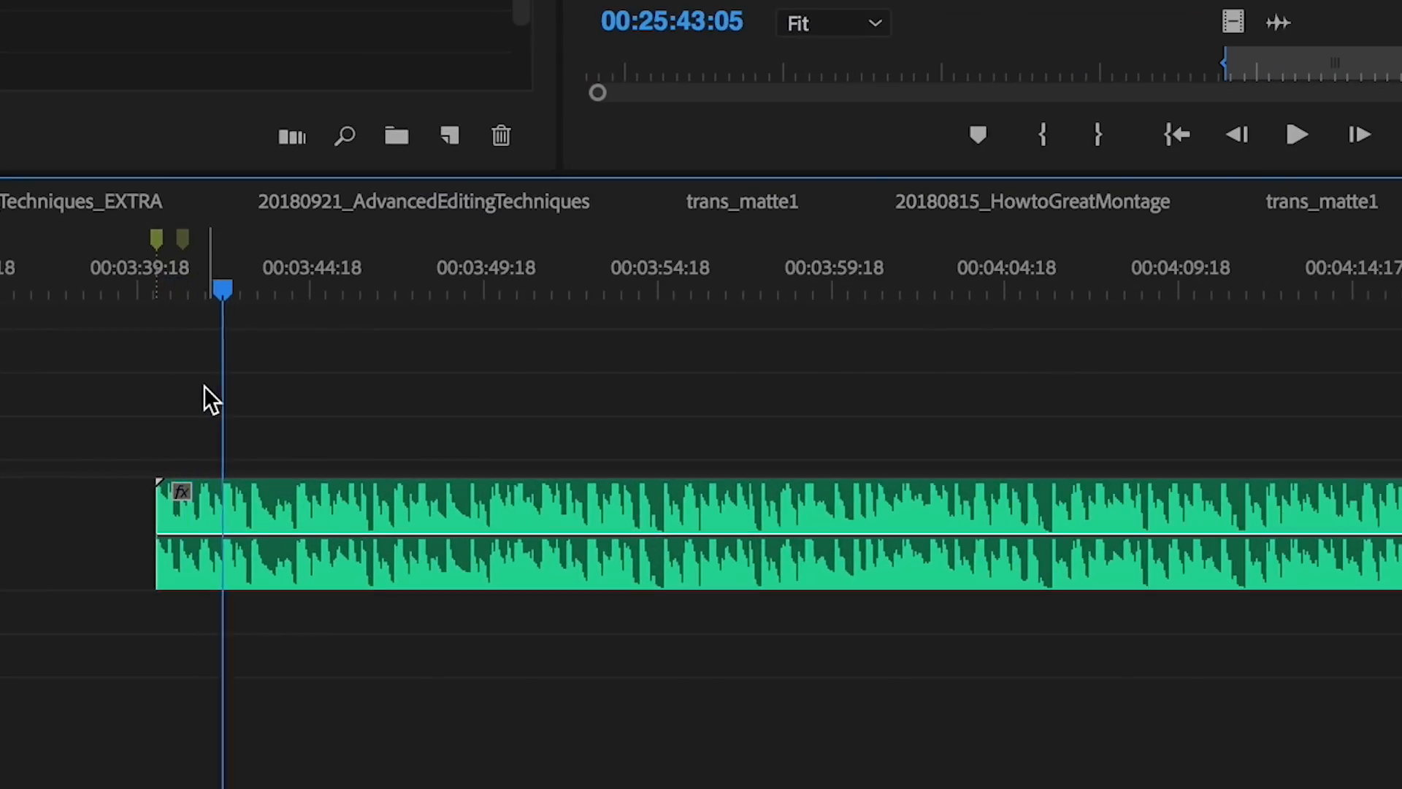
{"action": "key", "text": "m"}
{"action": "key", "text": "m"}
{"action": "key", "text": "m"}
{"action": "key", "text": "m"}
{"action": "key", "text": "m"}
{"action": "key", "text": "m"}
{"action": "key", "text": "m"}
{"action": "key", "text": "m"}
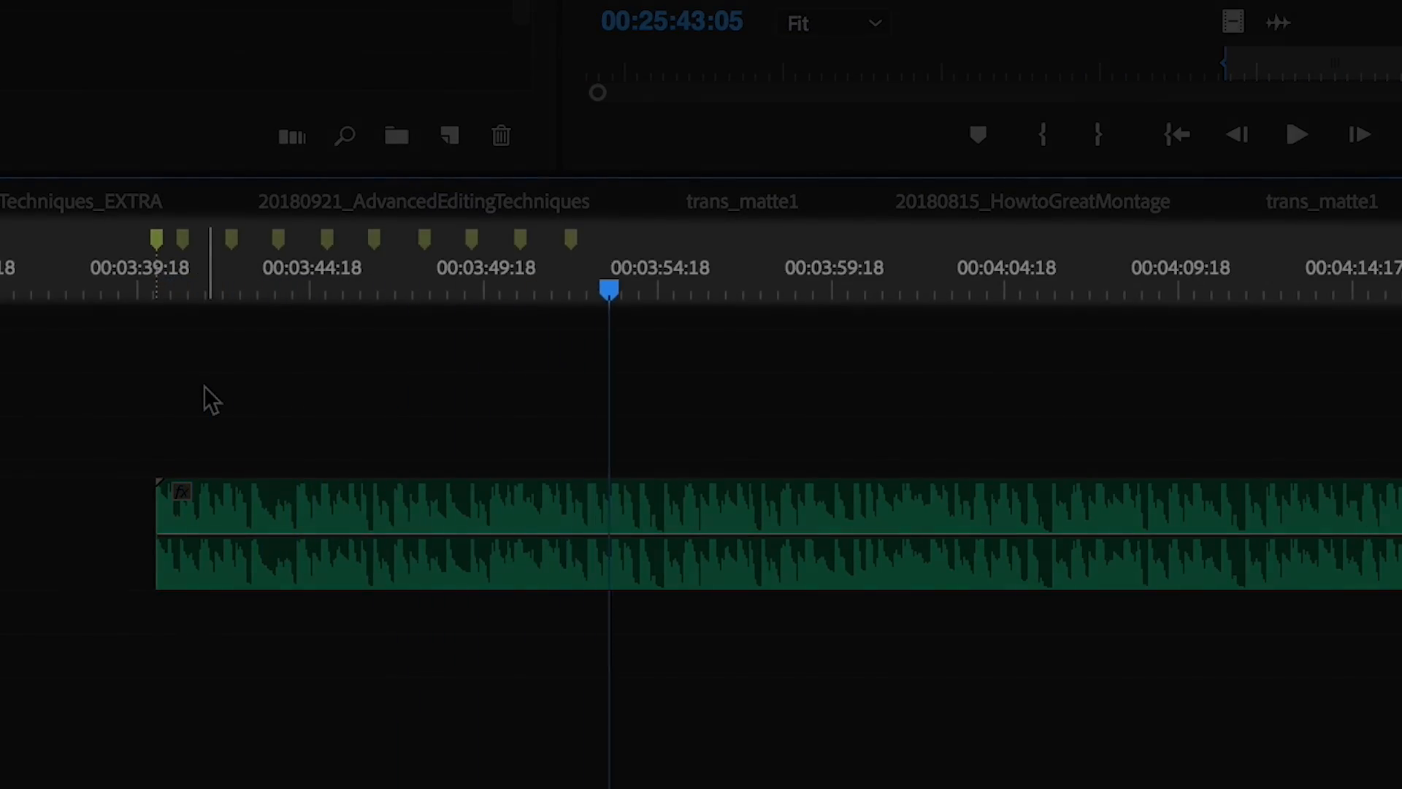
{"action": "key", "text": "m"}
{"action": "key", "text": "m"}
{"action": "key", "text": "space"}
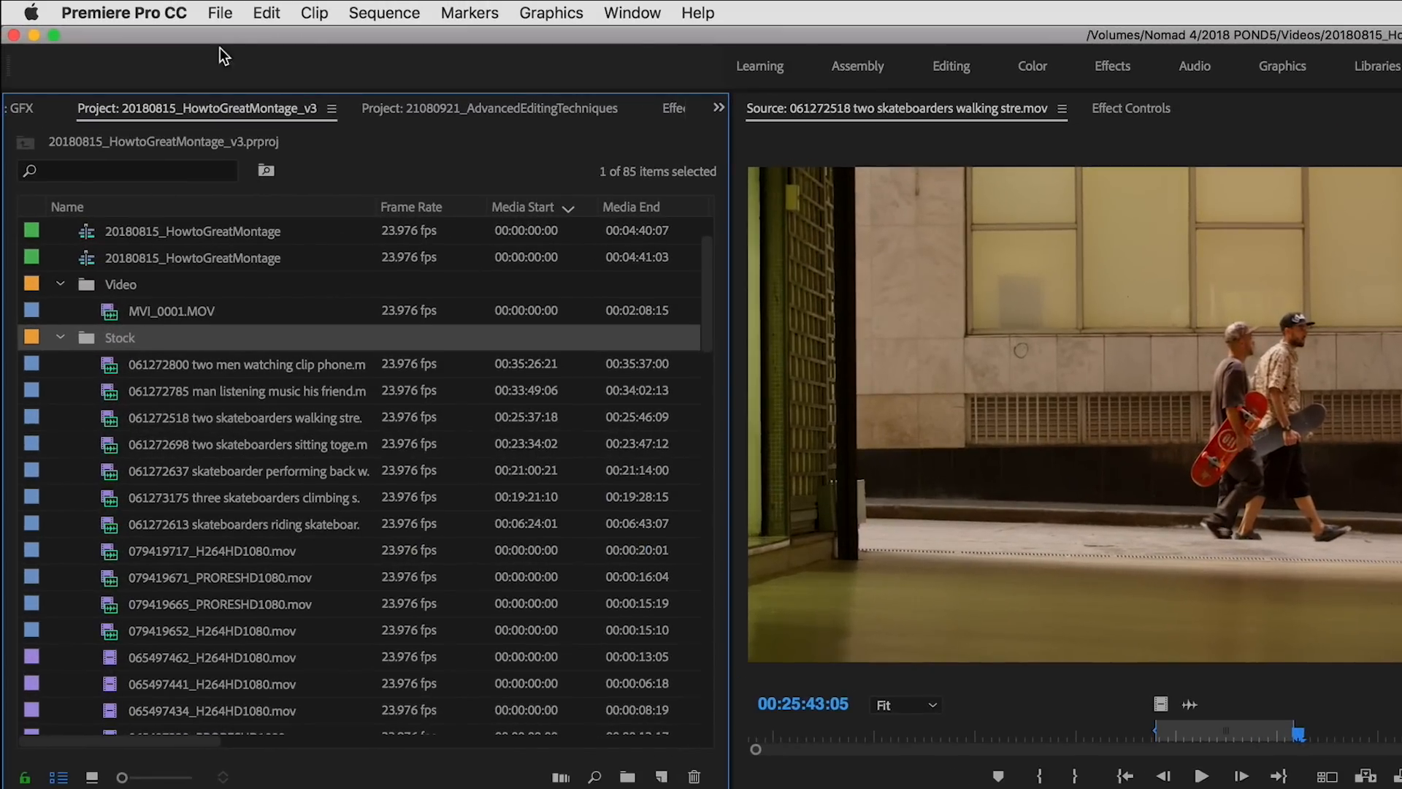
Step: Start Automate to Sequence for the Stock bin and set Ordering to Sort Order
{"action": "left_click", "coordinate": [322, 11]}
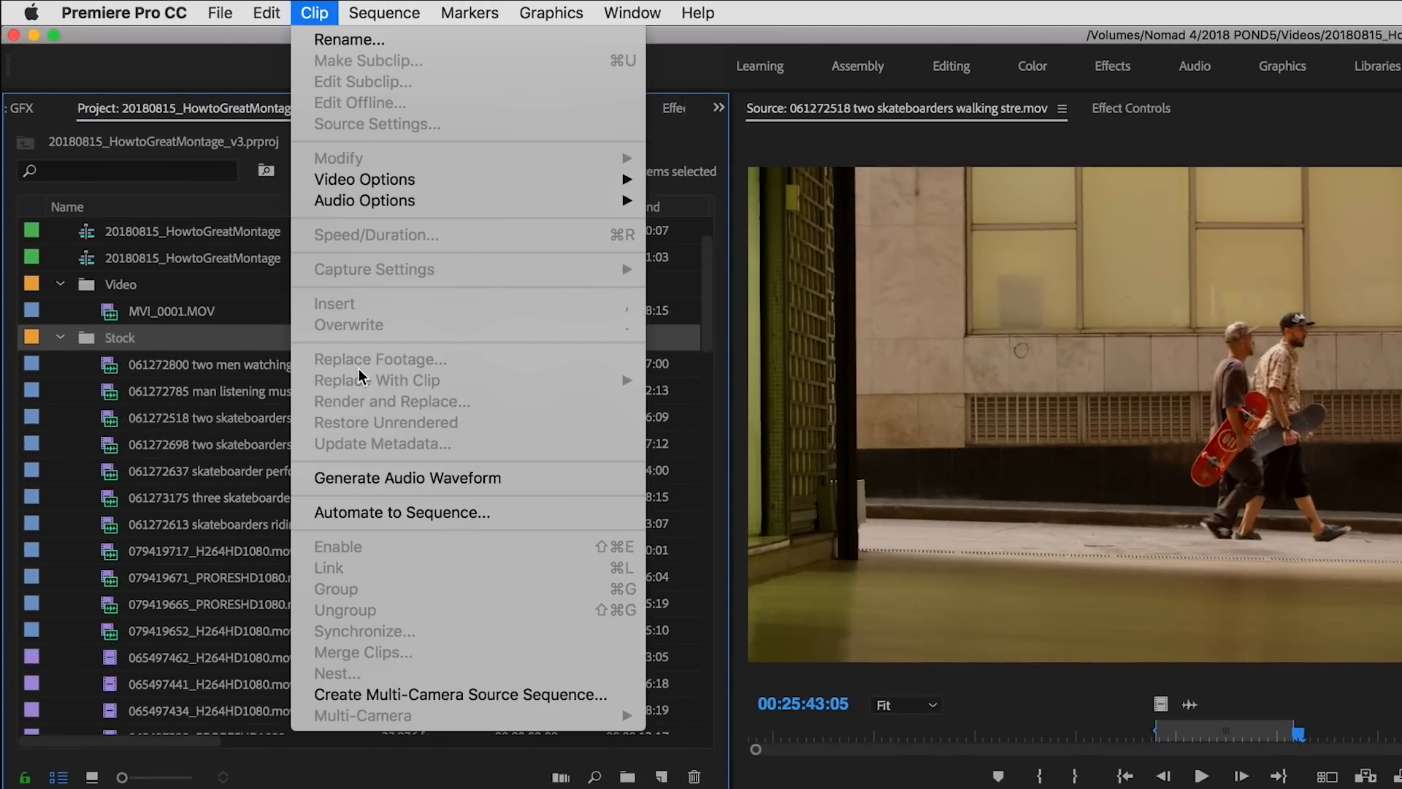
{"action": "left_click", "coordinate": [396, 512]}
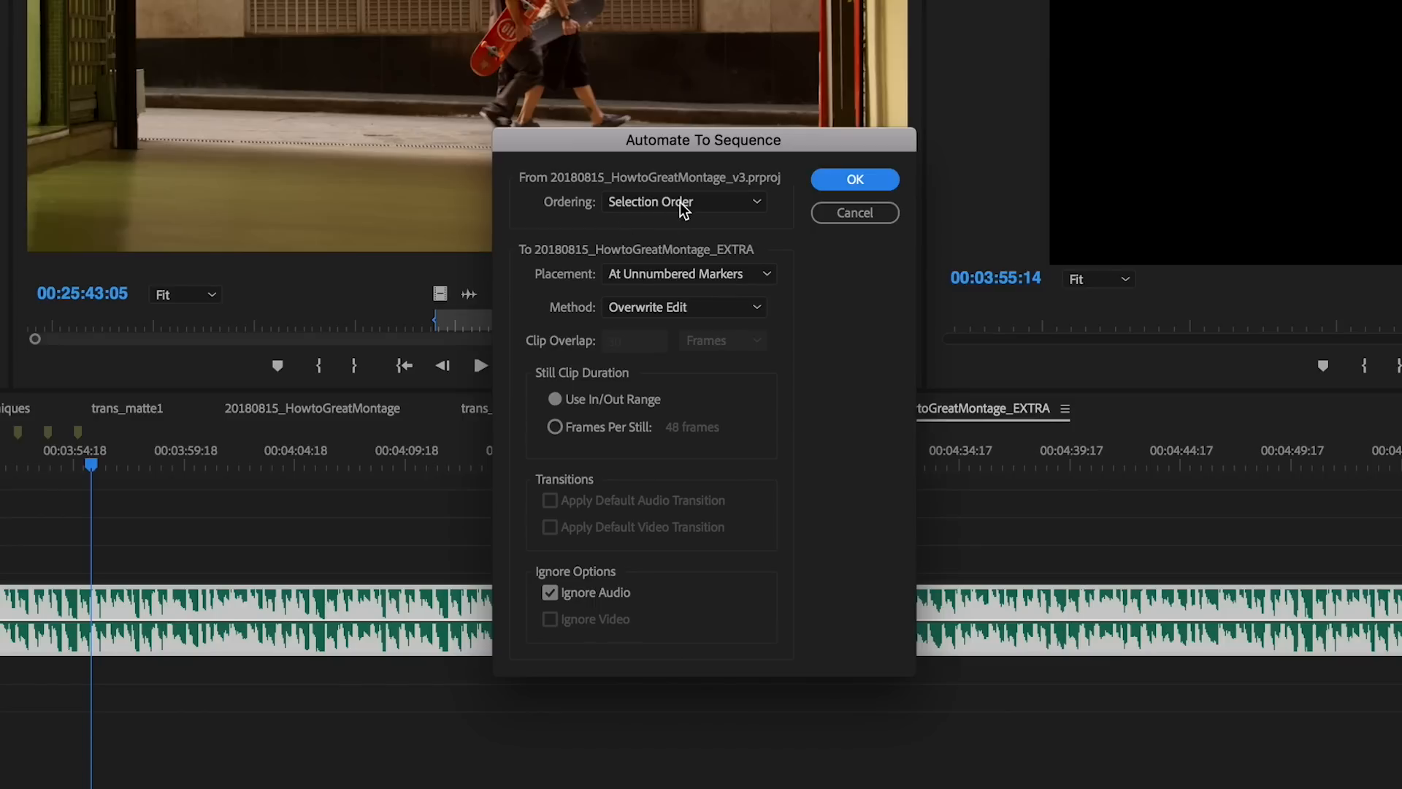
{"action": "left_click", "coordinate": [683, 205]}
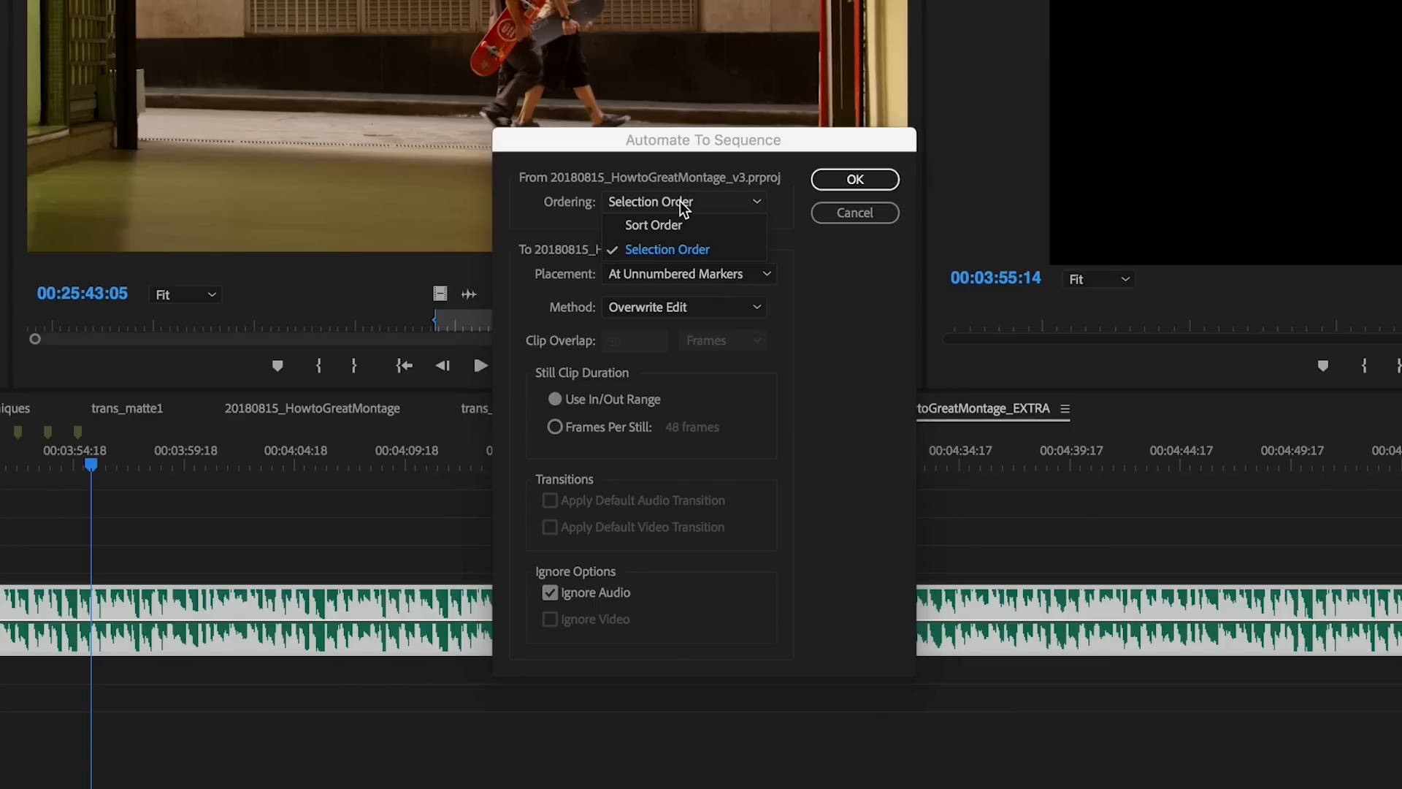
{"action": "left_click", "coordinate": [674, 232]}
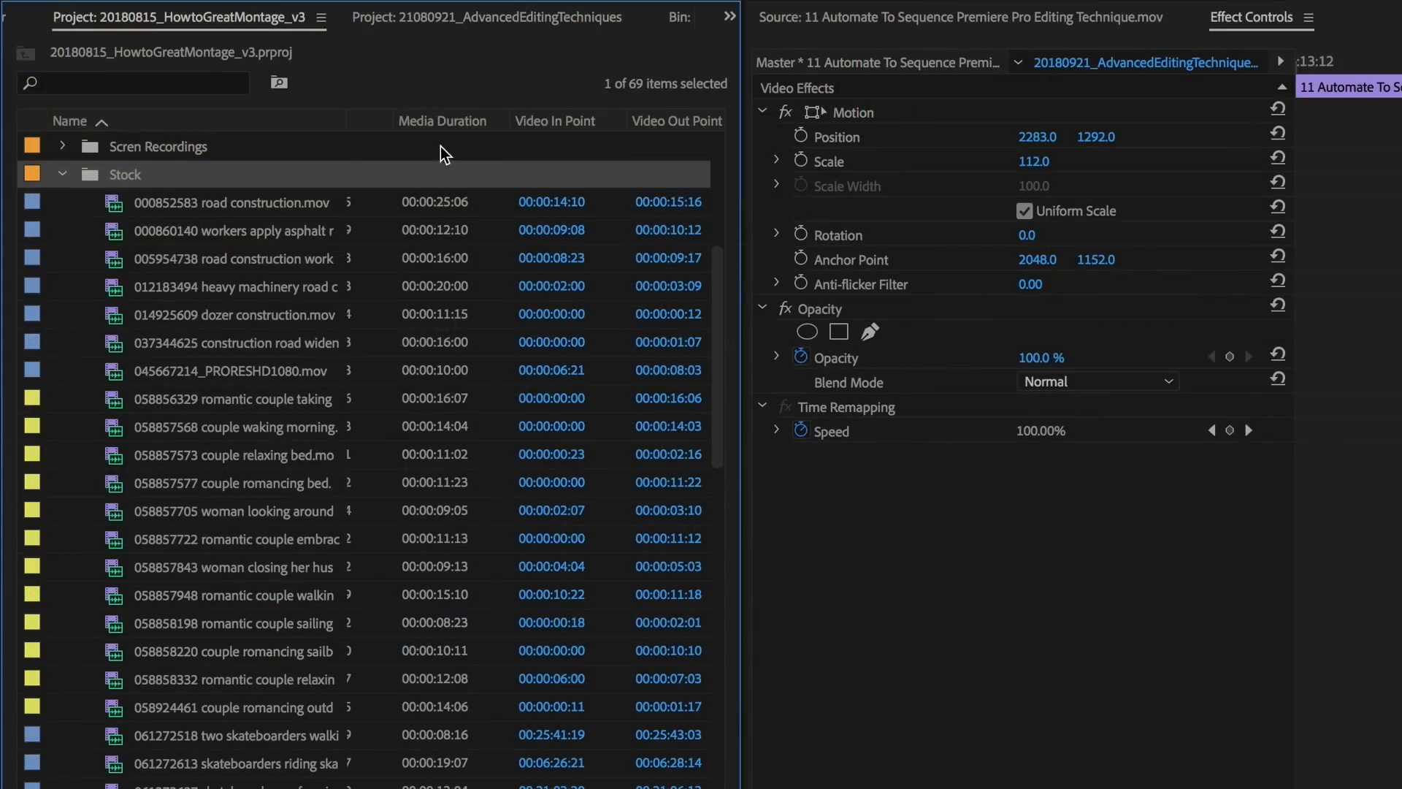
Step: Sort the Stock clips by Media Duration and rearrange the skateboarder clips by hand in icon view
{"action": "left_click", "coordinate": [454, 118]}
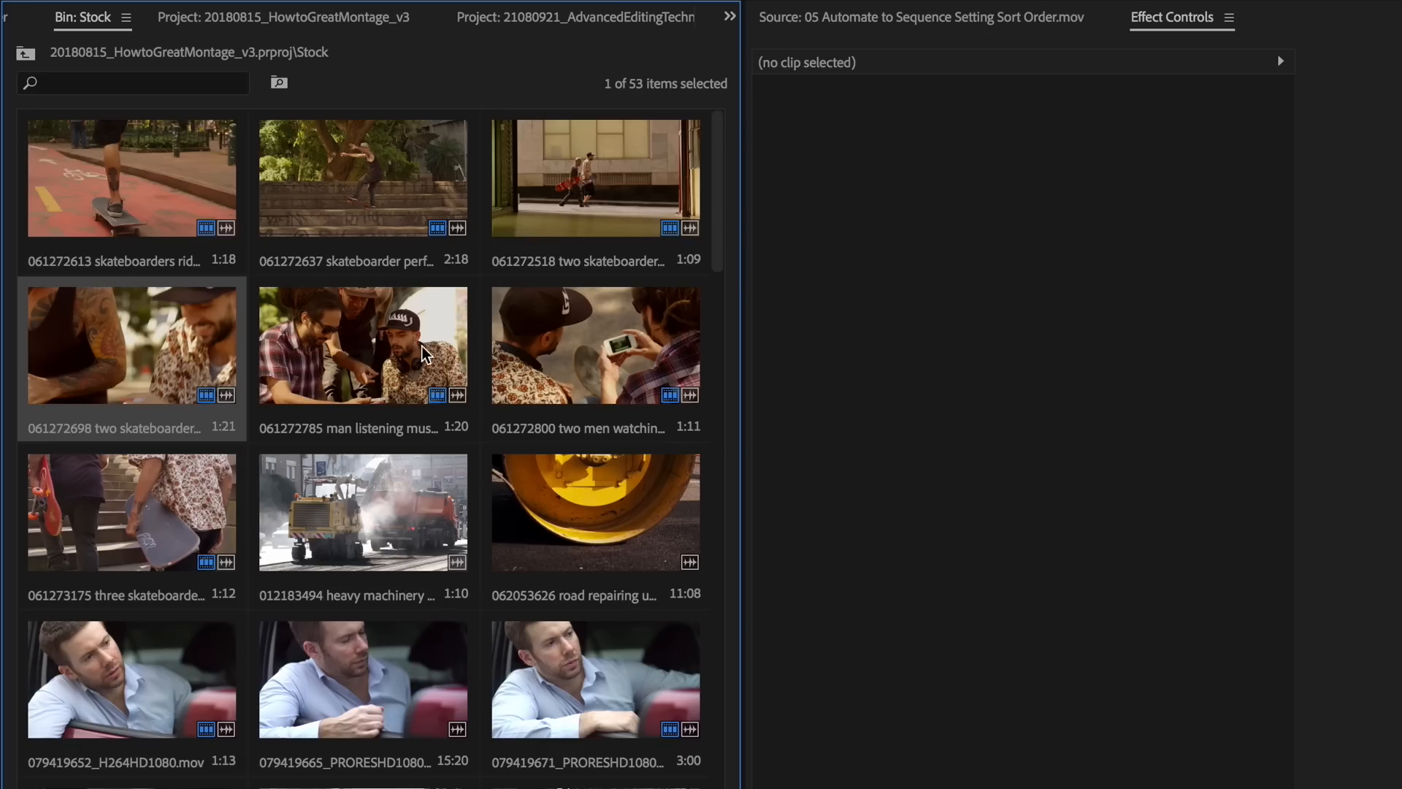
{"action": "left_click_drag", "start_coordinate": [363, 343], "coordinate": [33, 350]}
{"action": "left_click_drag", "start_coordinate": [595, 343], "coordinate": [179, 497]}
{"action": "left_click", "coordinate": [124, 212]}
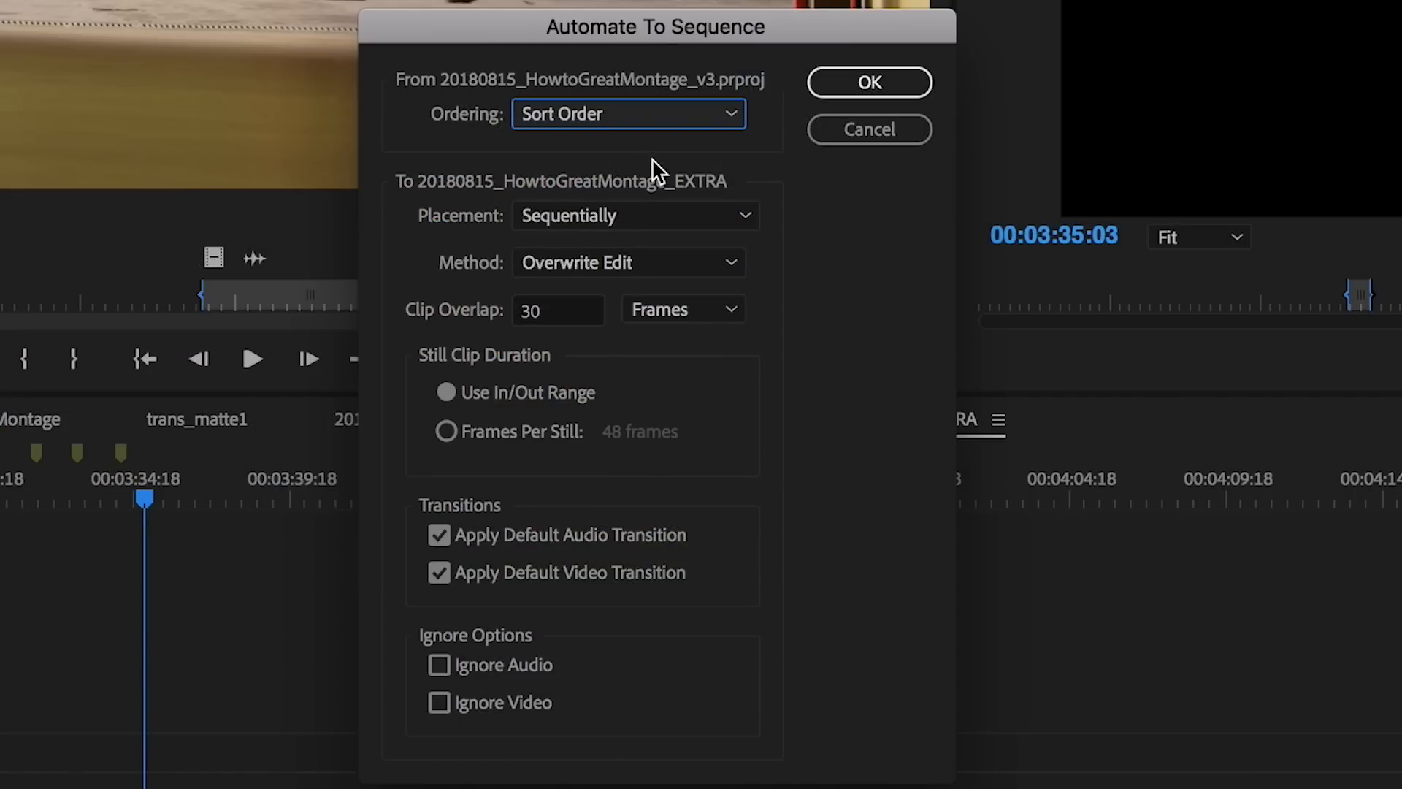
Step: Automate the clips to the sequence with Placement At Unnumbered Markers and Ignore Audio enabled
{"action": "left_click", "coordinate": [656, 217]}
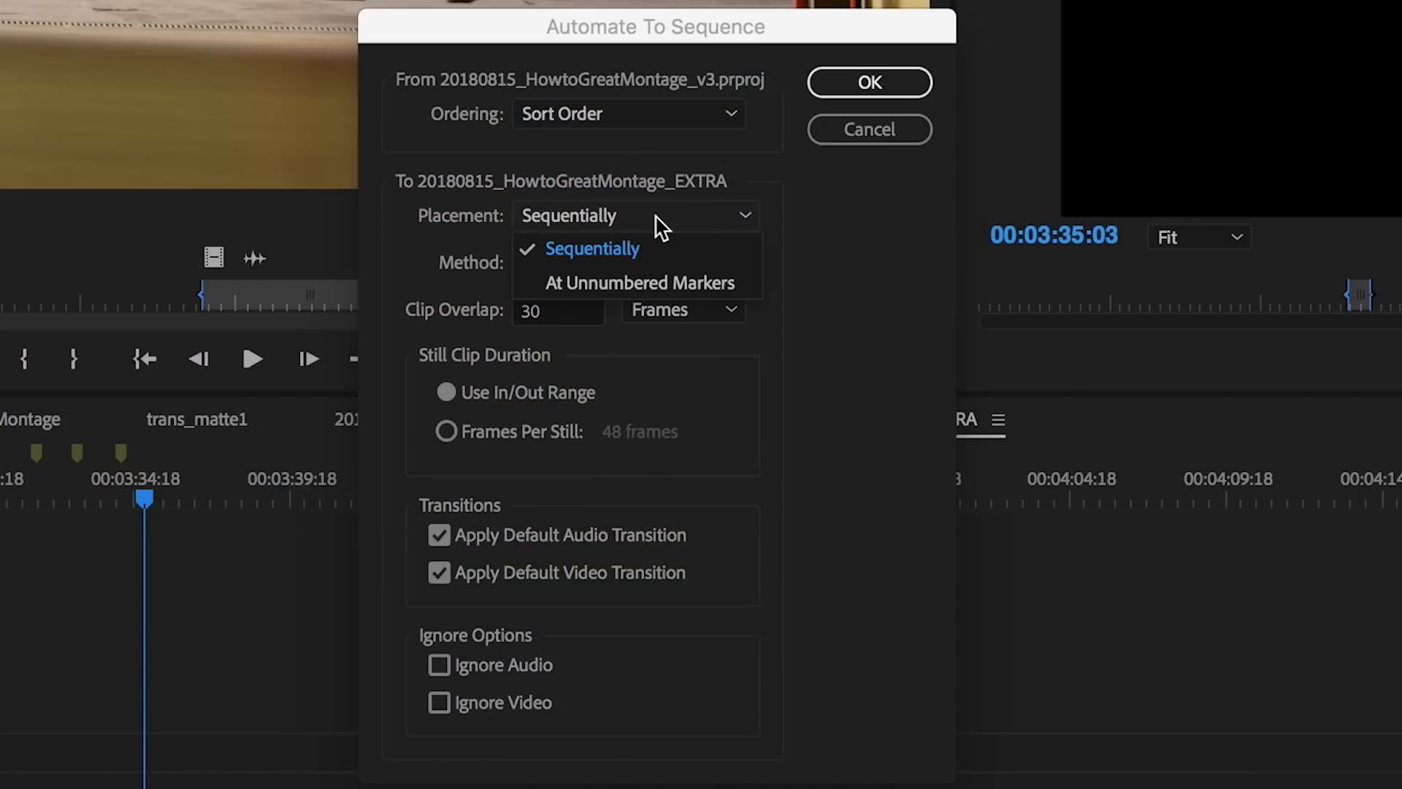
{"action": "left_click", "coordinate": [657, 285]}
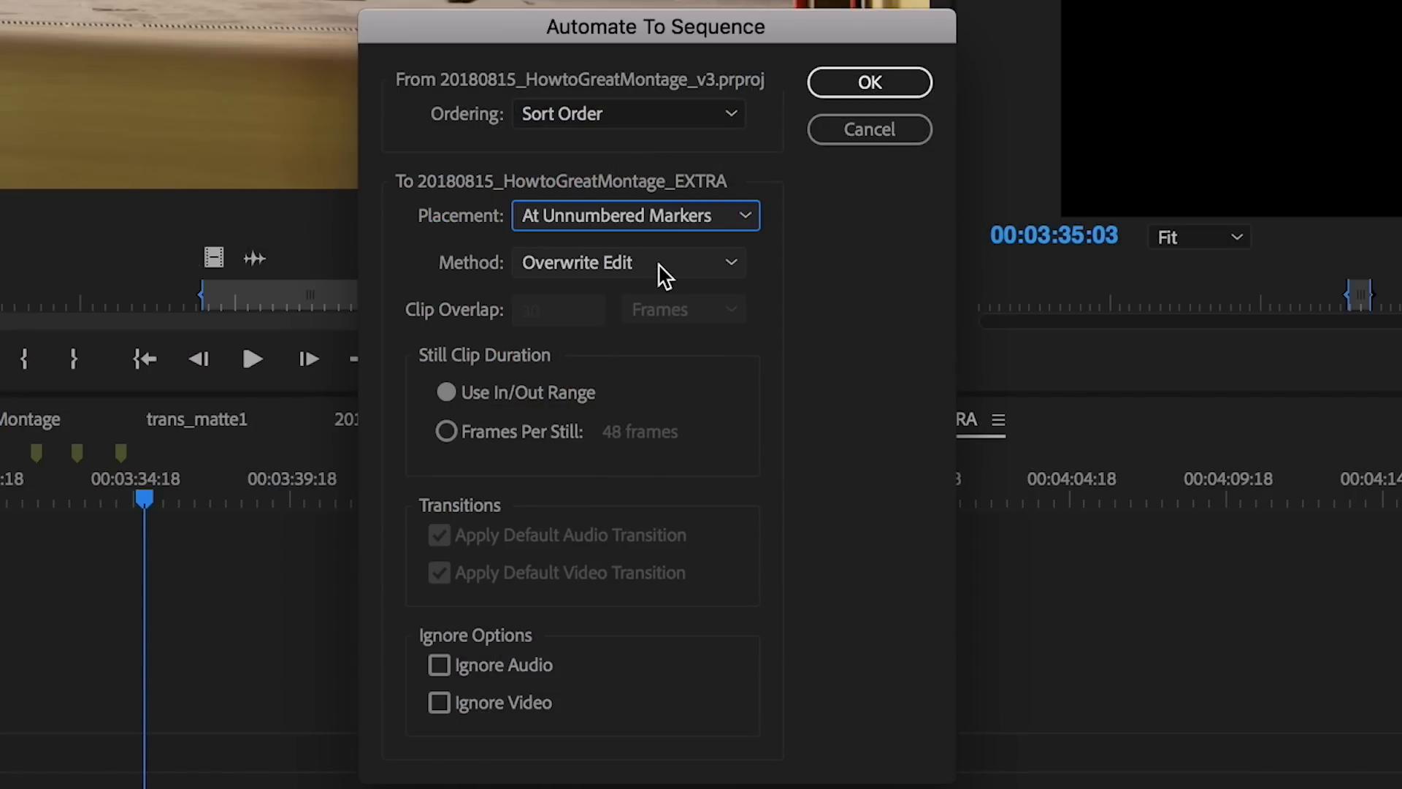
{"action": "left_click", "coordinate": [440, 665]}
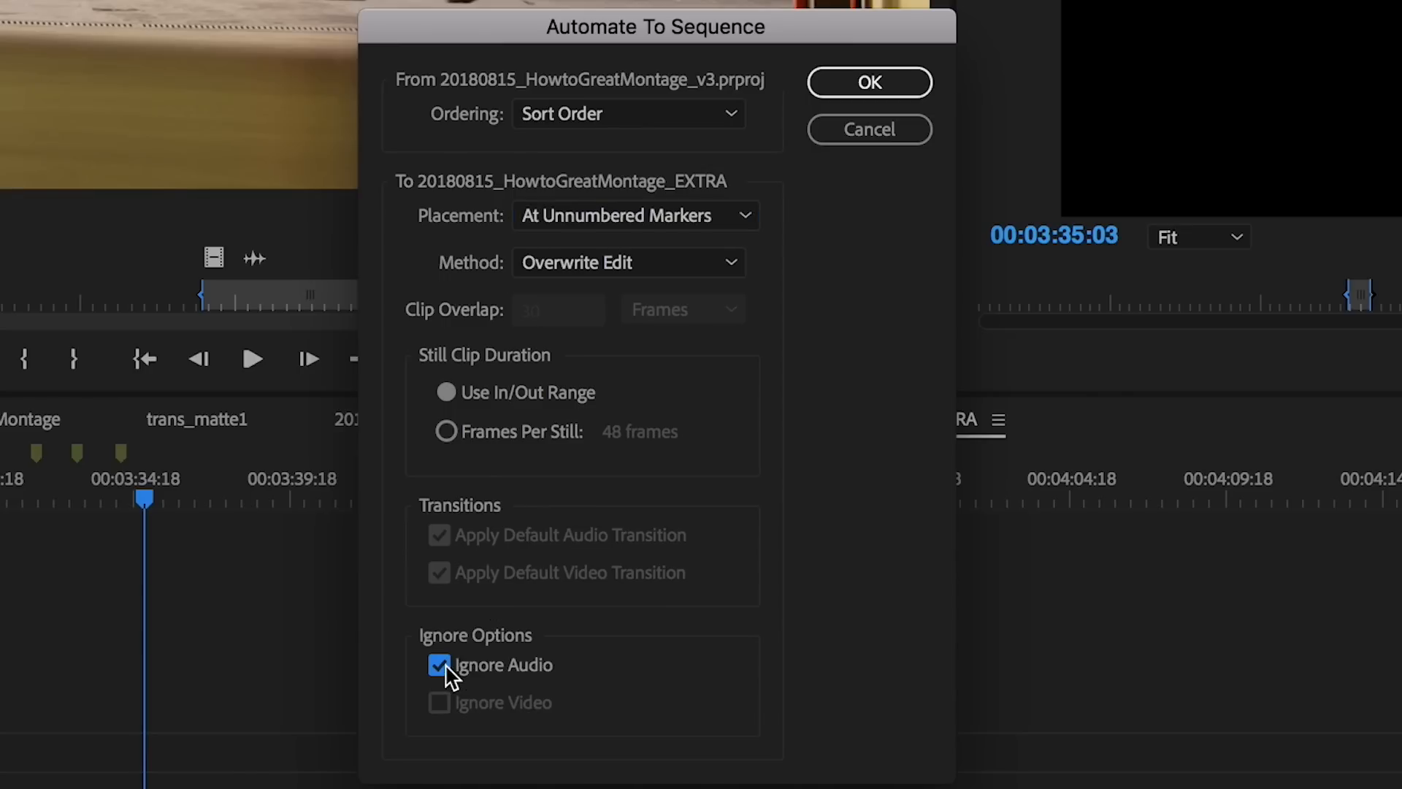
{"action": "left_click", "coordinate": [869, 84]}
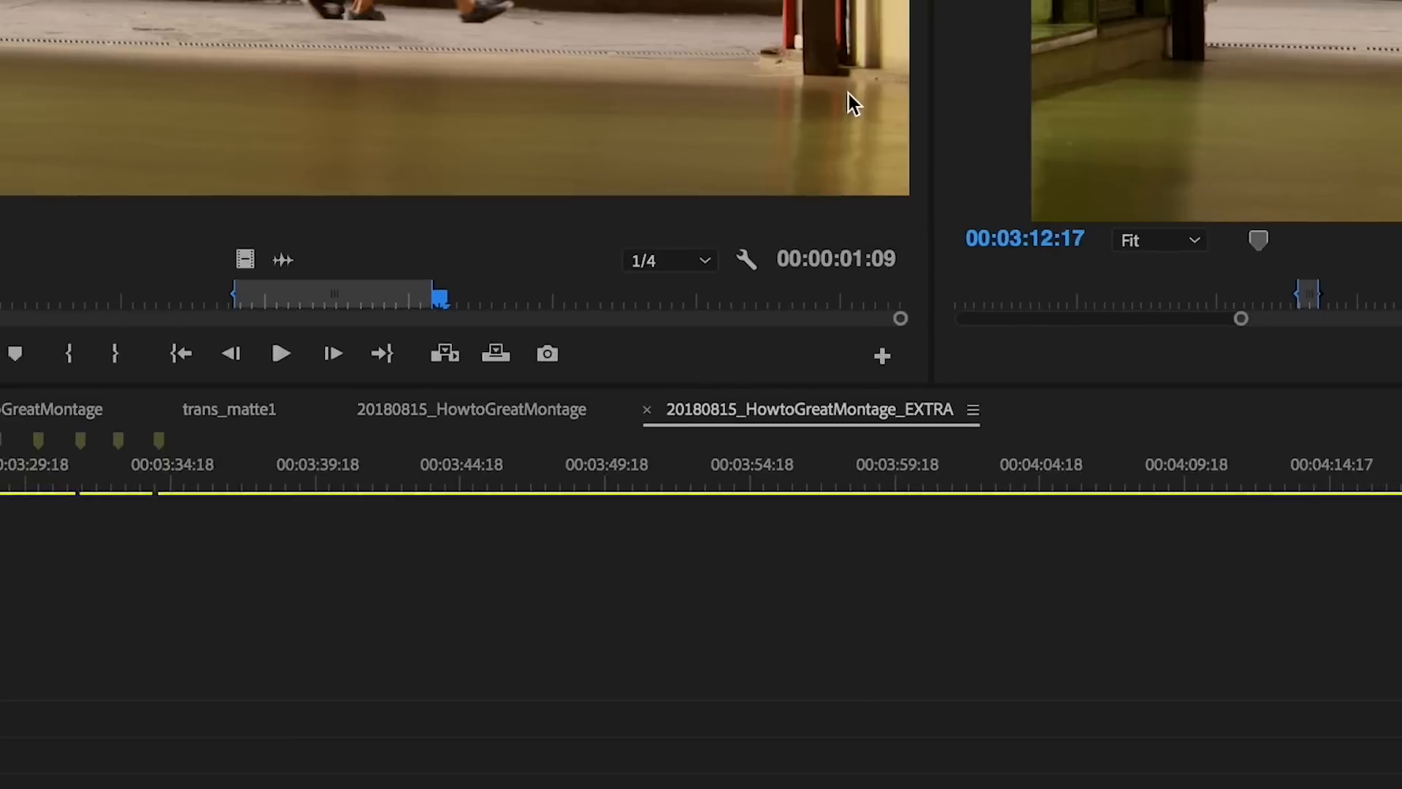